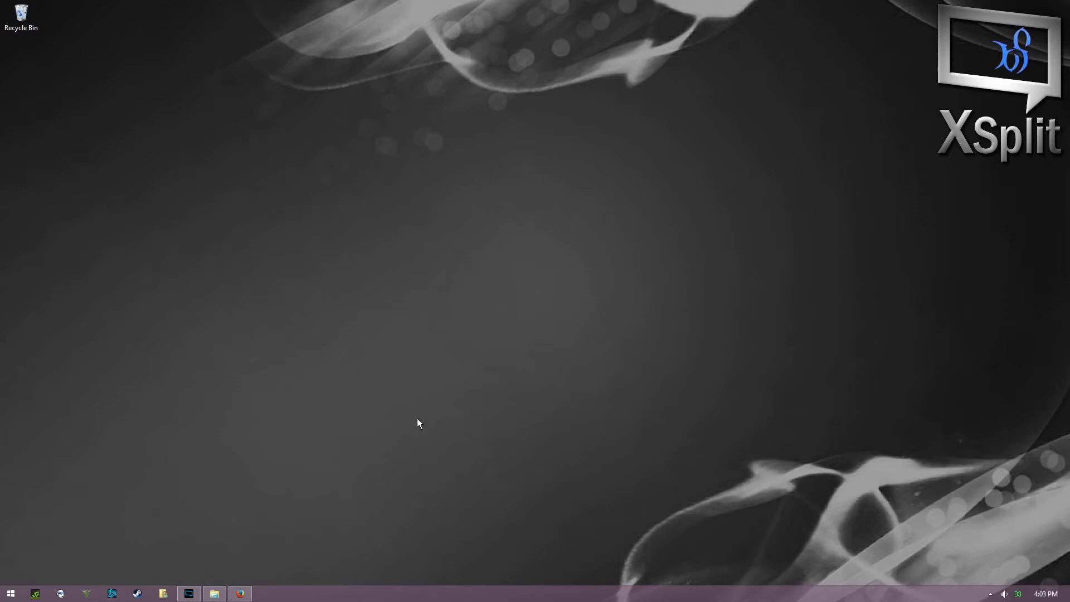
Restore the MediaFire download page for the 7.42 MB Xsplit Scene Transitions.zip.
click(240, 593)
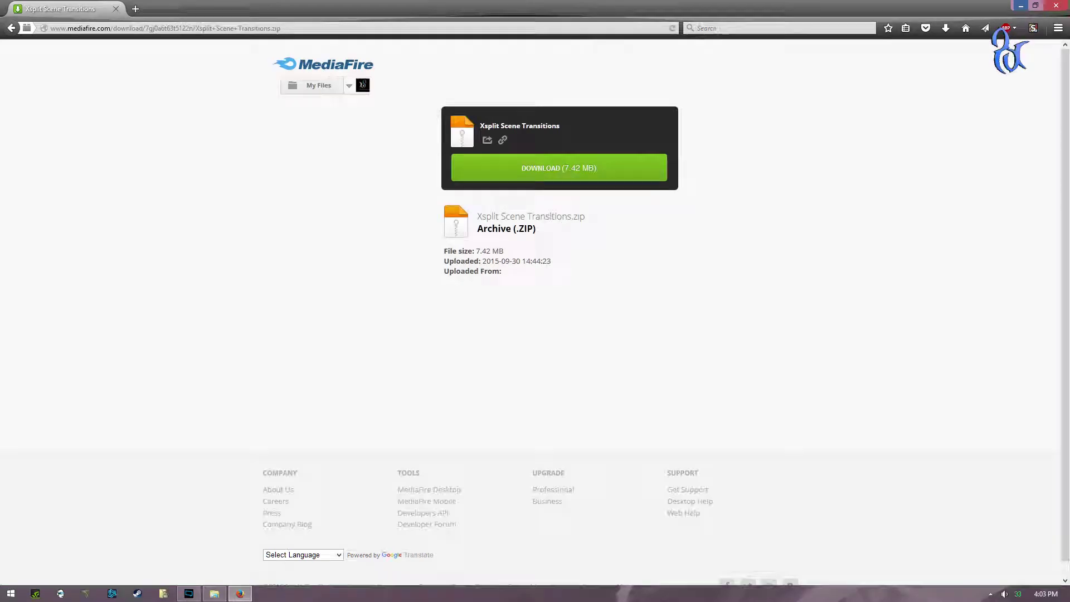
Drag the Xsplit Scene Transitions archive from Downloads onto the desktop, then close Explorer.
click(1021, 5)
click(215, 593)
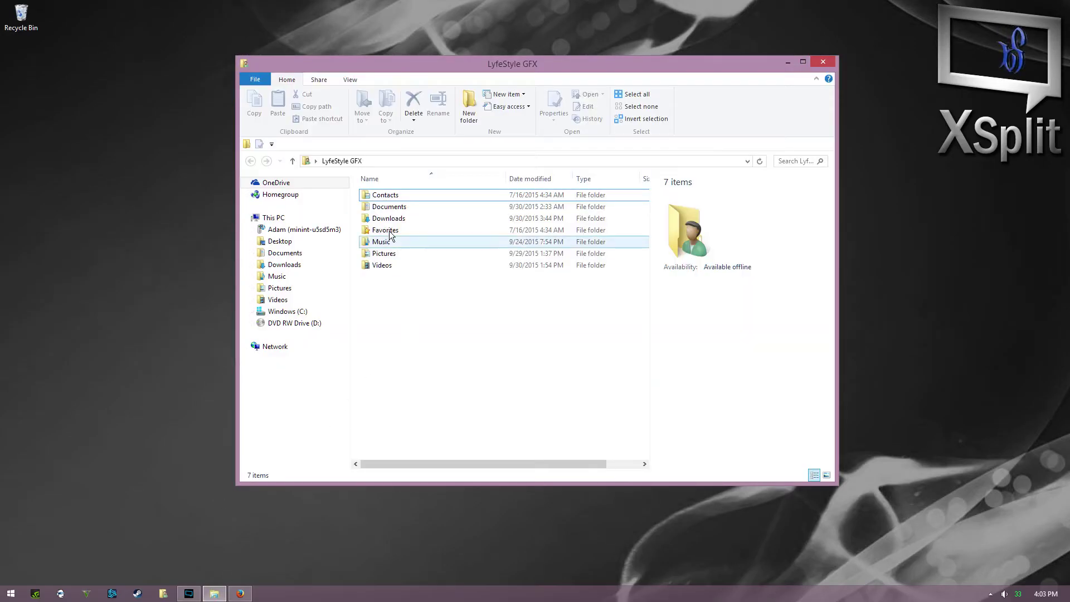
double_click(382, 219)
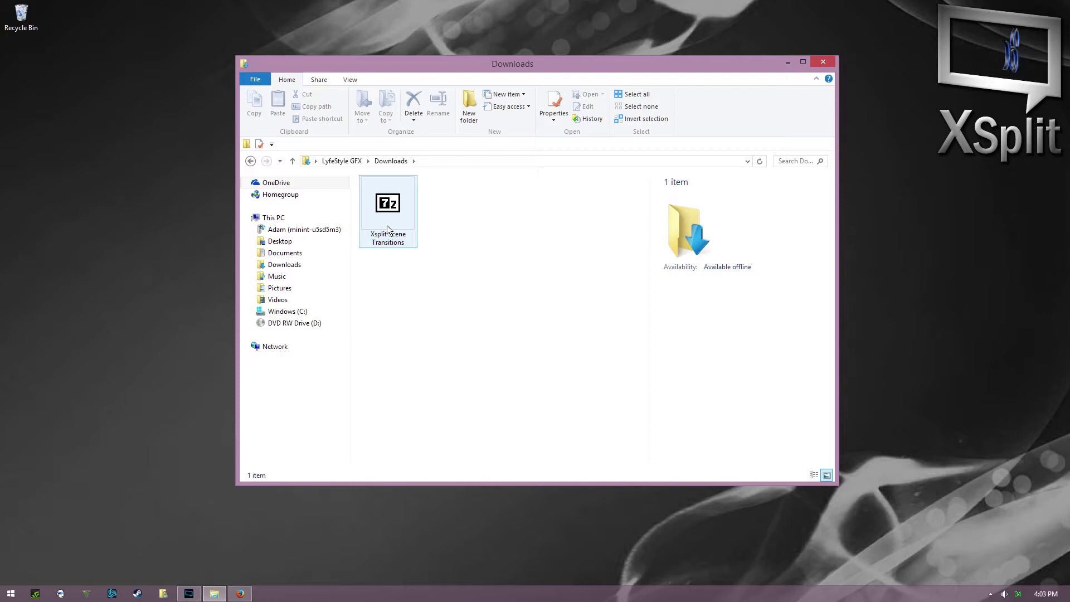
click(386, 222)
drag(387, 222, 141, 221)
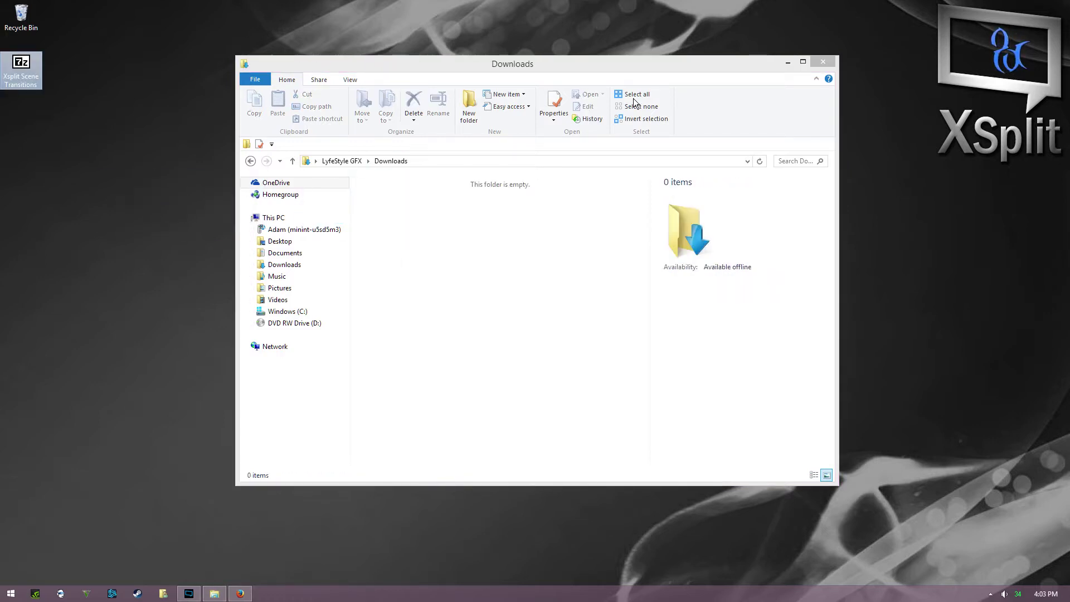
click(823, 63)
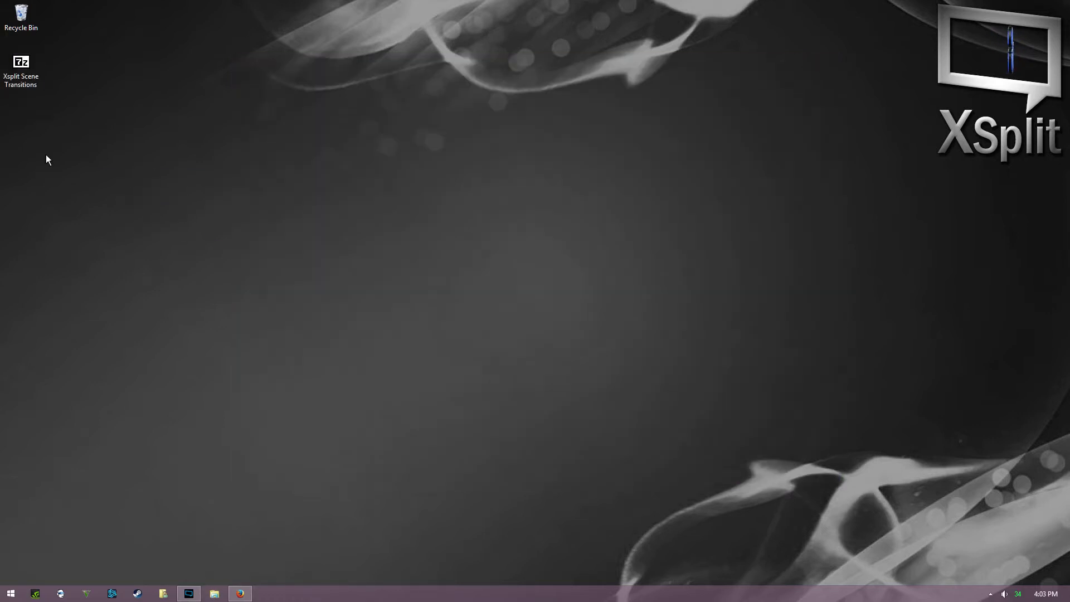
Extract the desktop Xsplit Scene Transitions archive with 7-Zip's Extract Here.
right_click(29, 68)
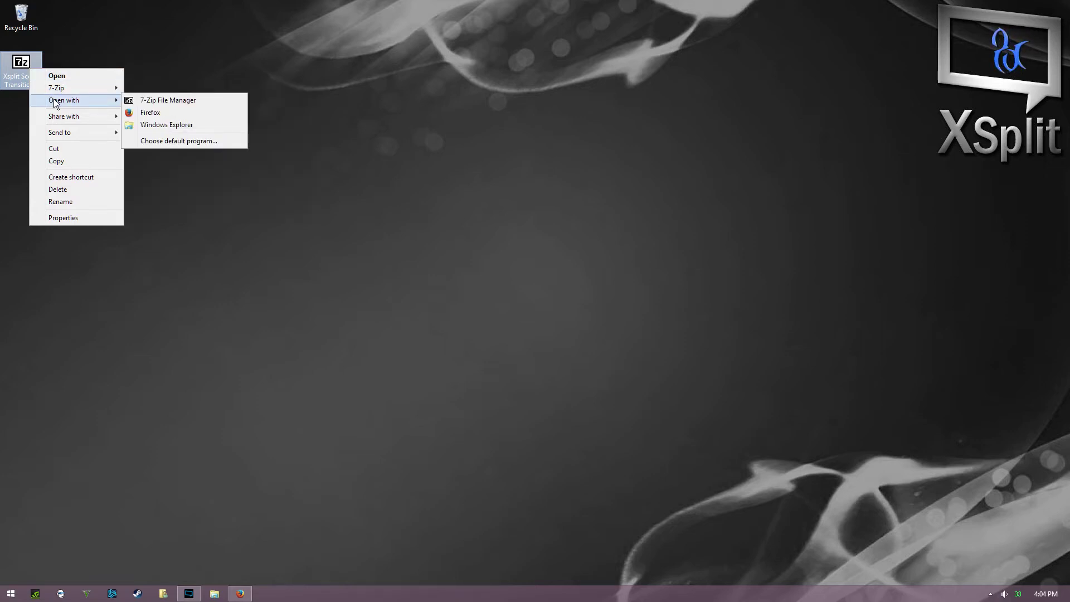
mouse_move(62, 92)
click(162, 112)
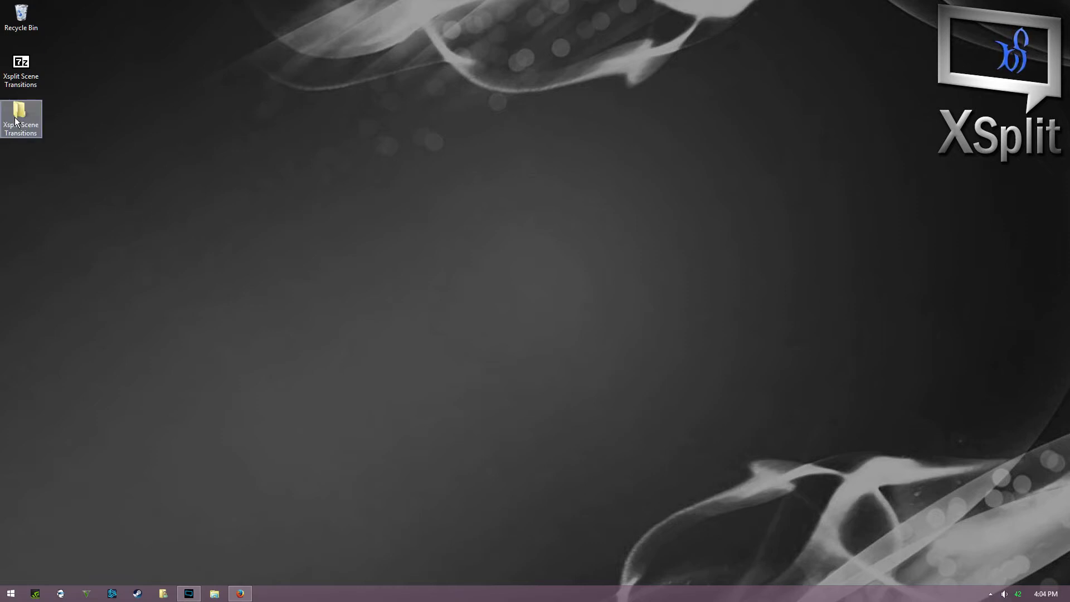
Move Xsplit Implode(4s) and Xsplit Shatter(4s) webm files from the extracted folder to the desktop.
double_click(23, 125)
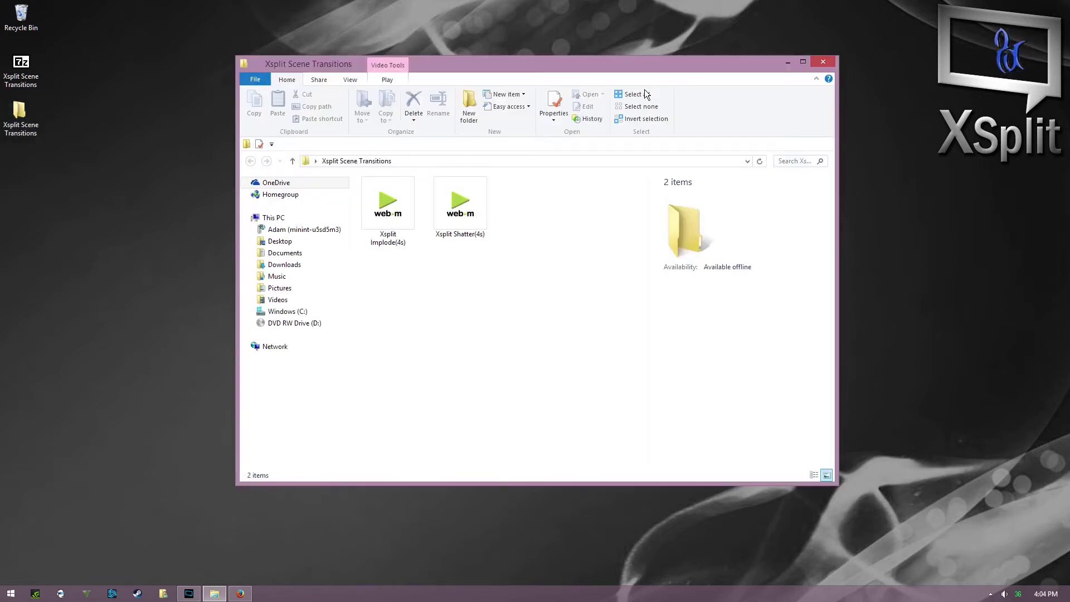
click(396, 221)
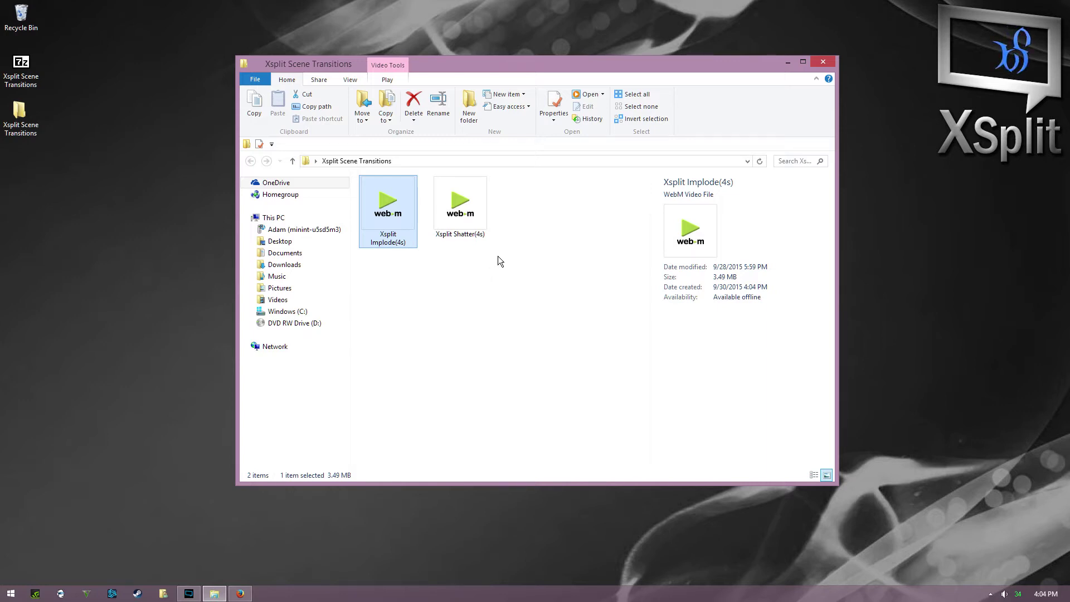
drag(498, 254, 360, 175)
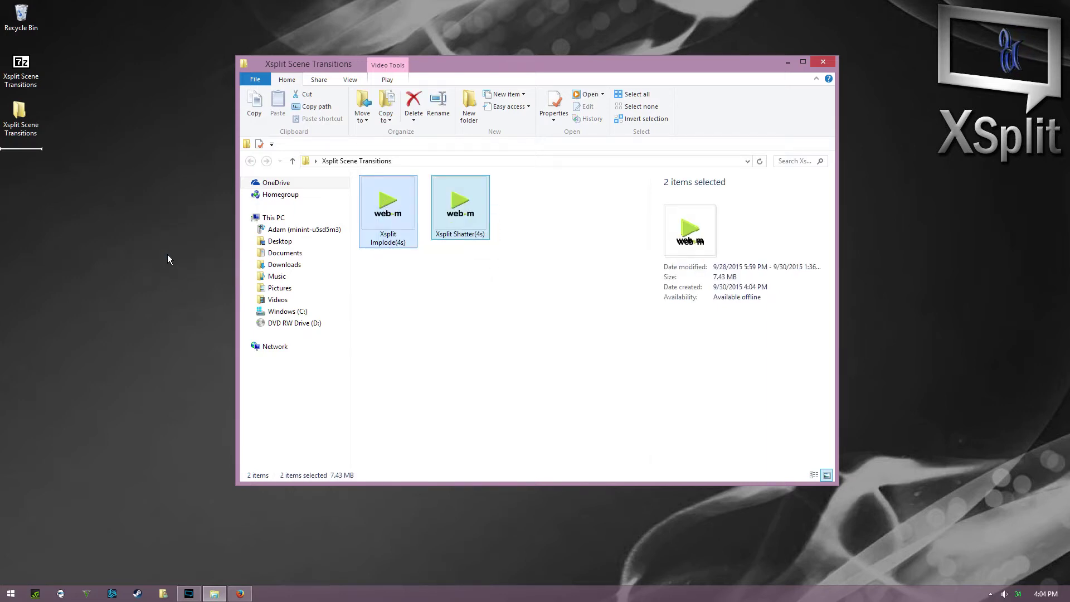
drag(168, 255, 168, 254)
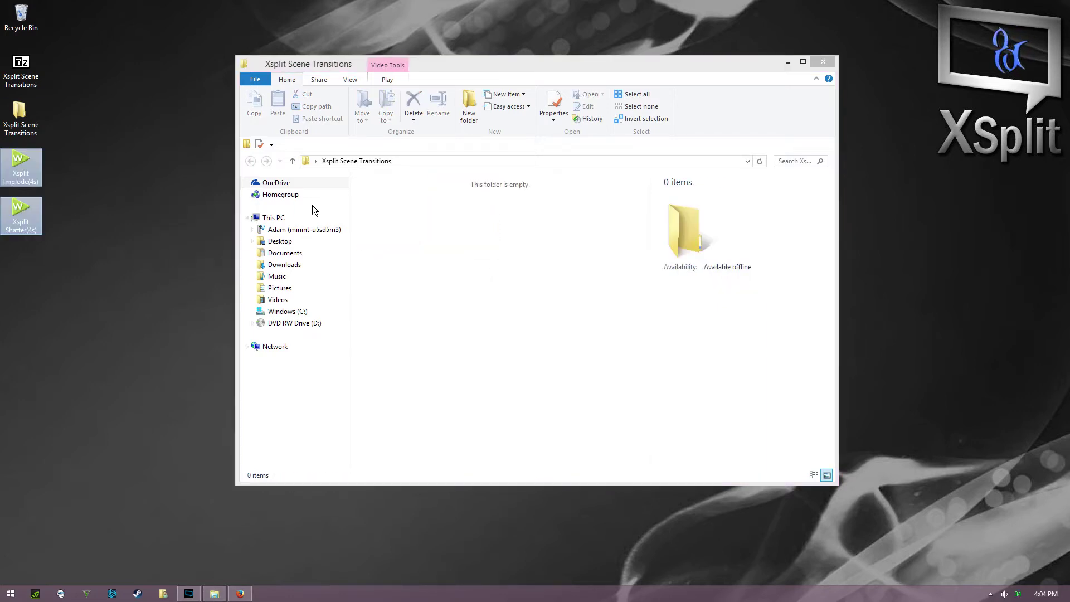
click(823, 61)
Delete the emptied Xsplit Scene Transitions folder from the desktop.
right_click(29, 119)
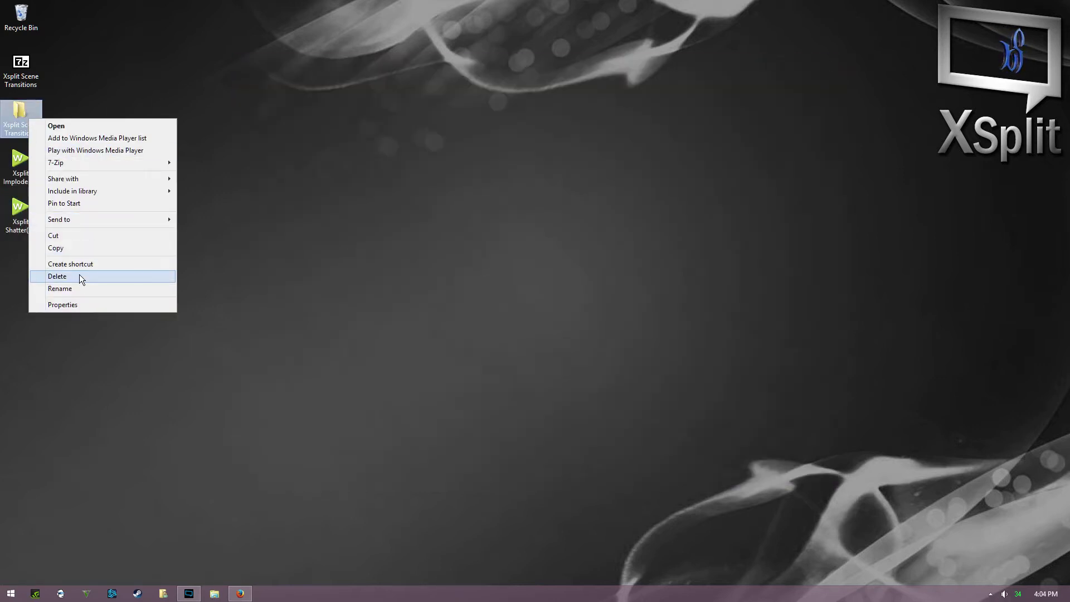
click(80, 276)
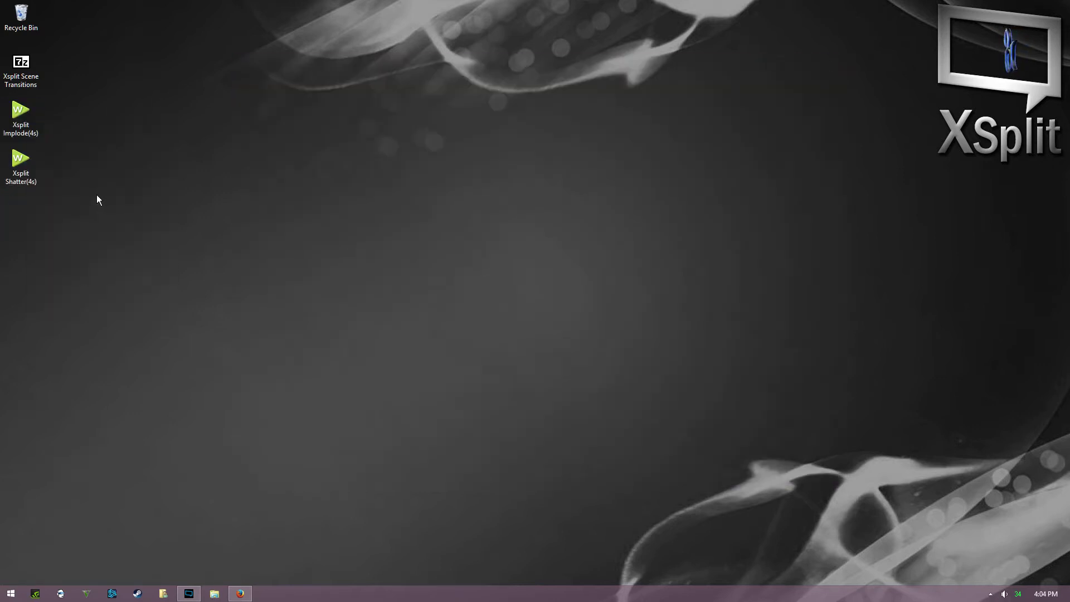
drag(43, 210, 12, 103)
click(148, 251)
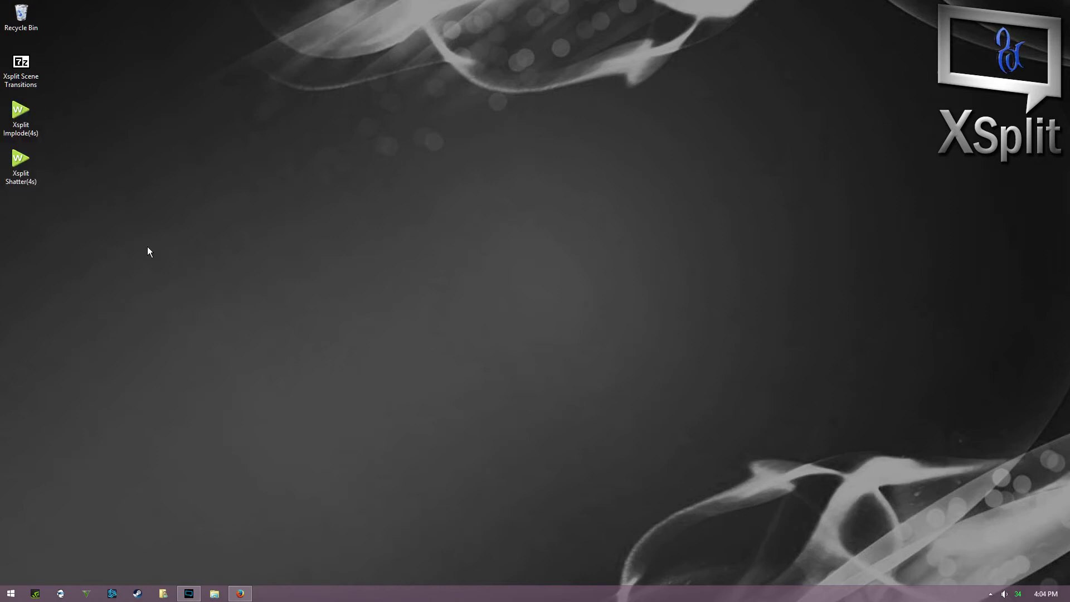
Browse to C:\Program Files (x86)\SplitmediaLabs\XSplit Broadcaster\XsplitBroadcaster, showing its 34 items.
click(164, 594)
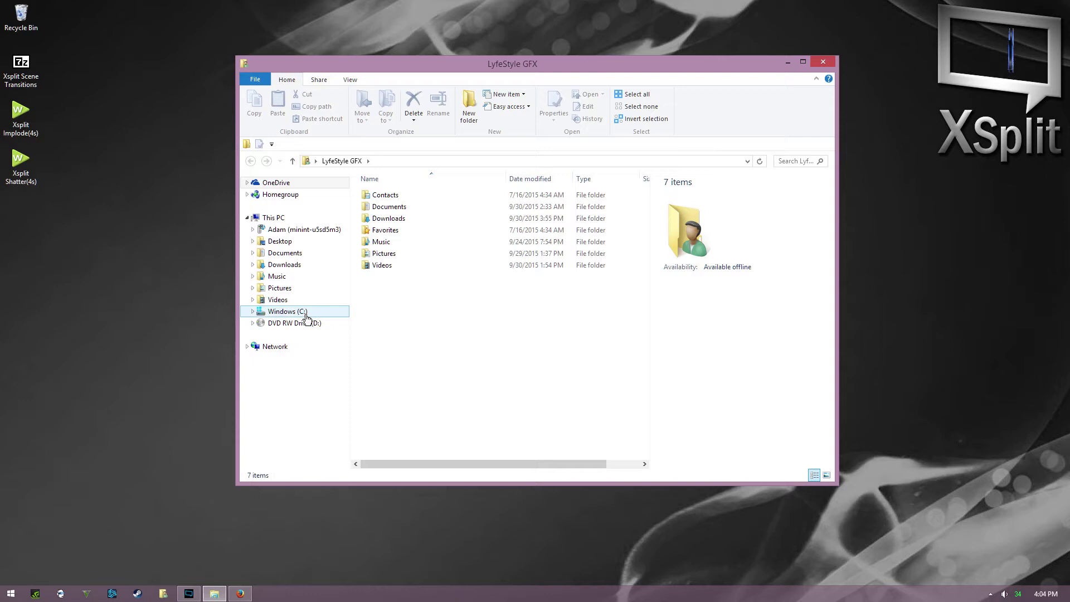
click(305, 316)
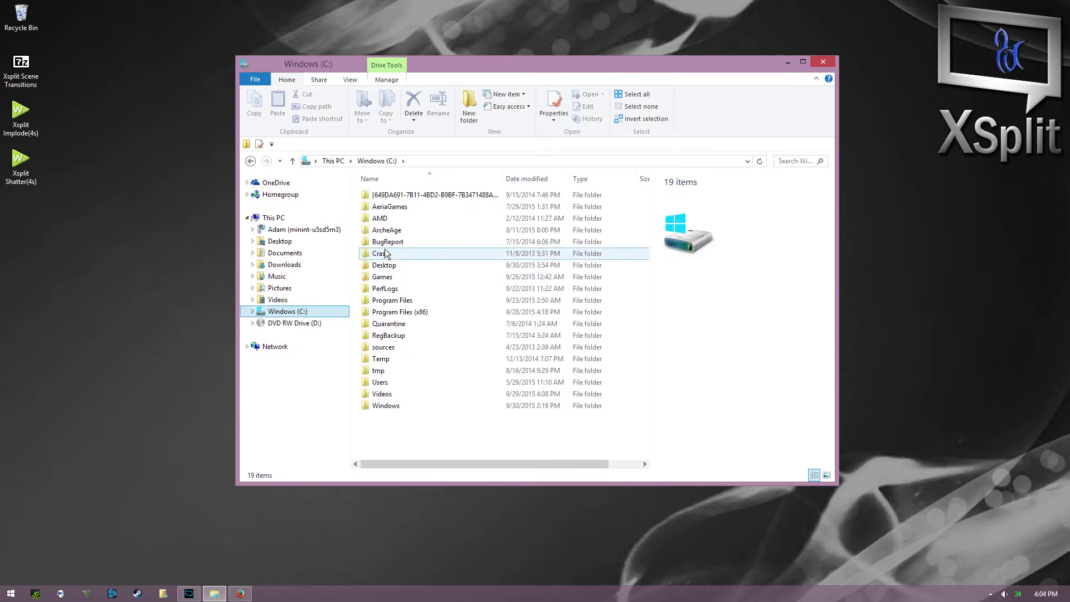
double_click(389, 313)
scroll(390, 368, down, 8)
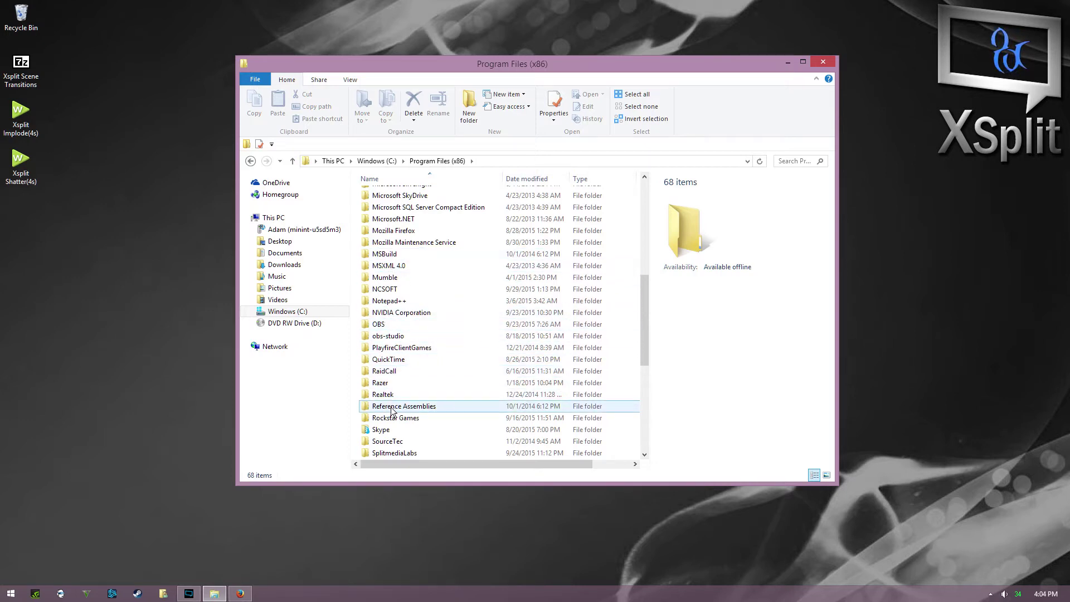
scroll(388, 385, down, 5)
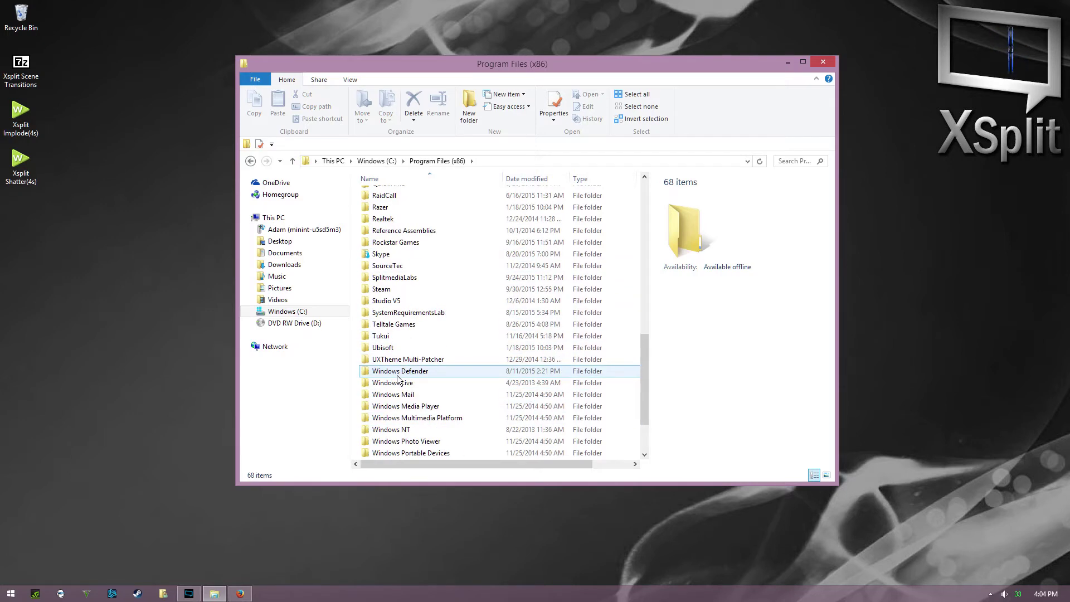
double_click(390, 277)
double_click(388, 196)
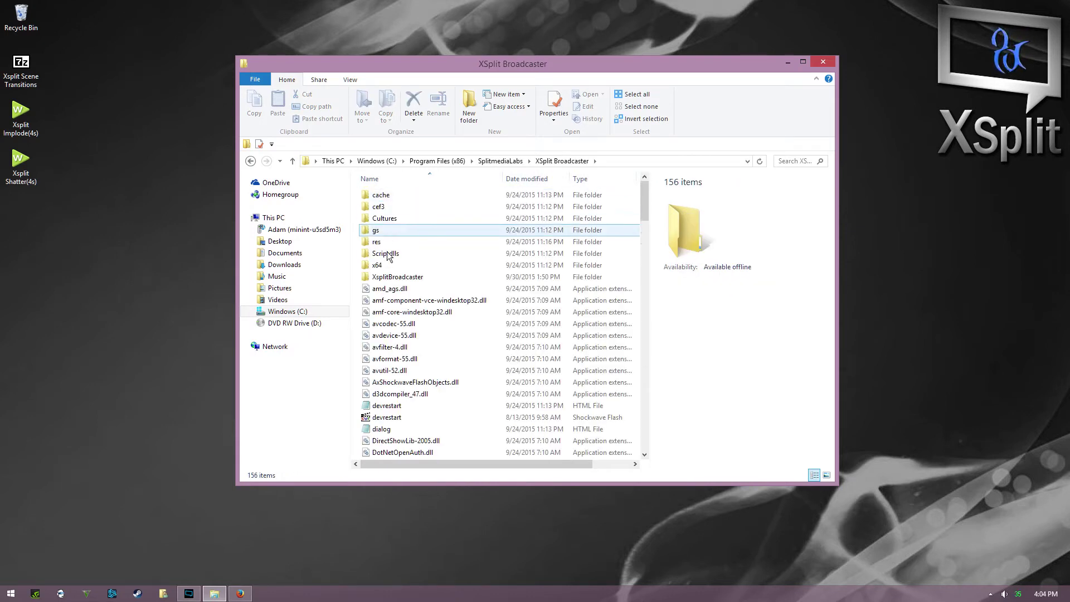
double_click(388, 277)
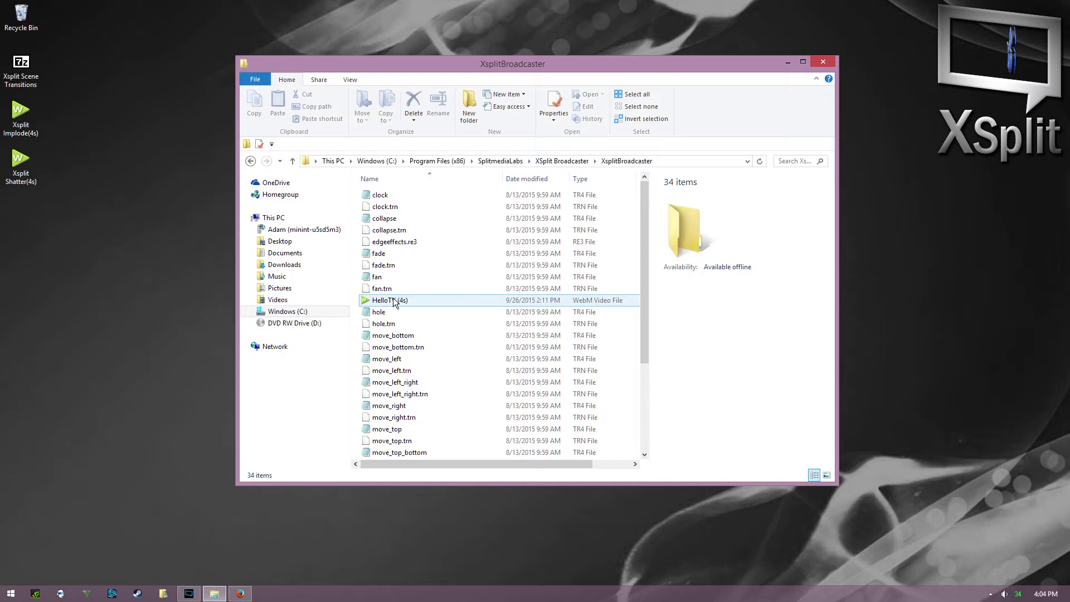
scroll(394, 303, down, 4)
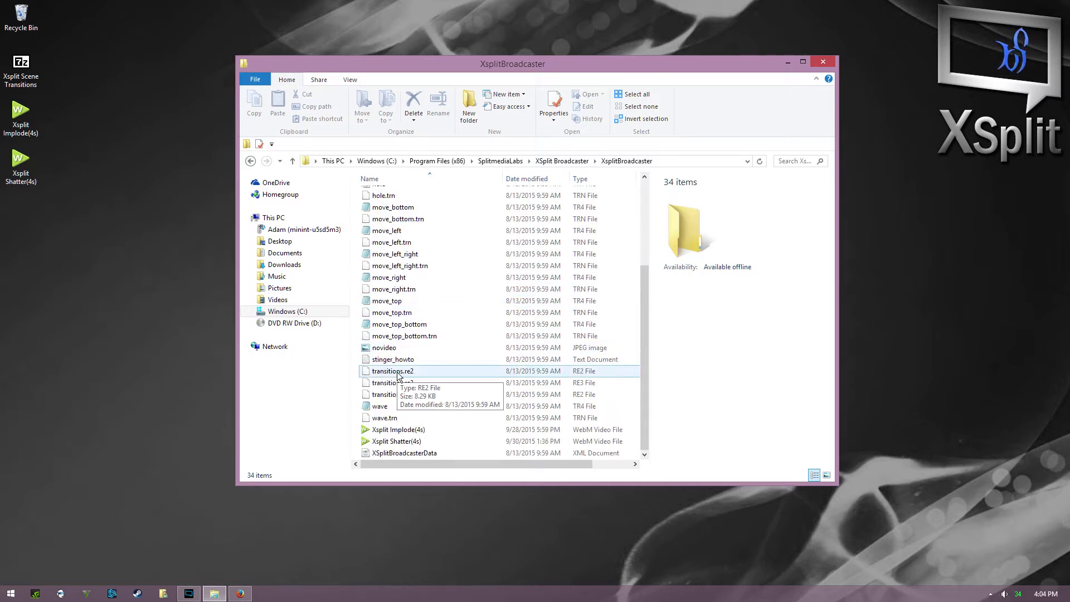
drag(94, 211, 432, 239)
click(455, 208)
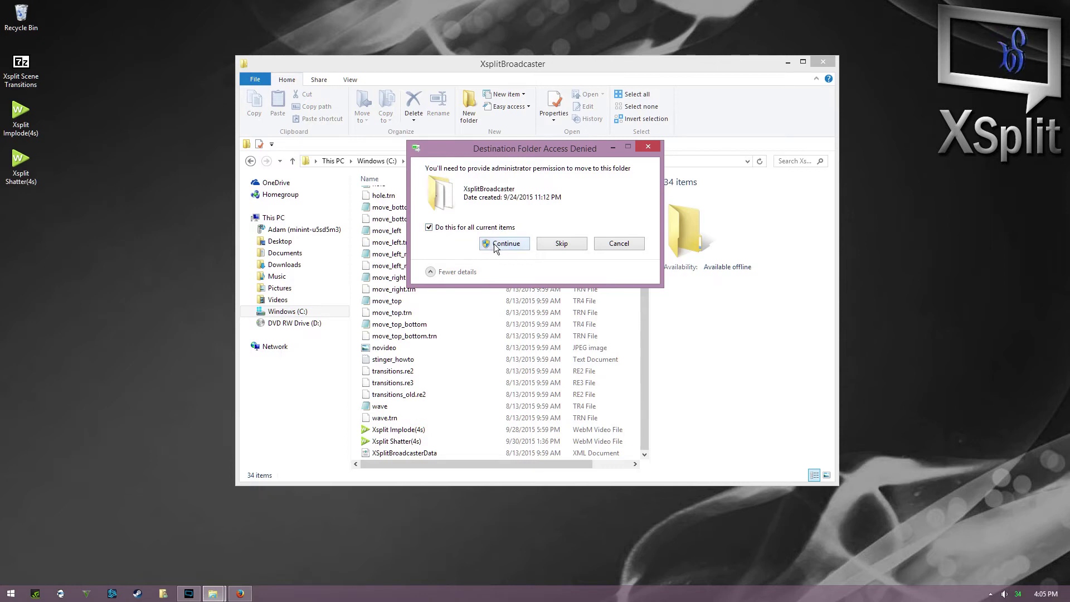
click(612, 243)
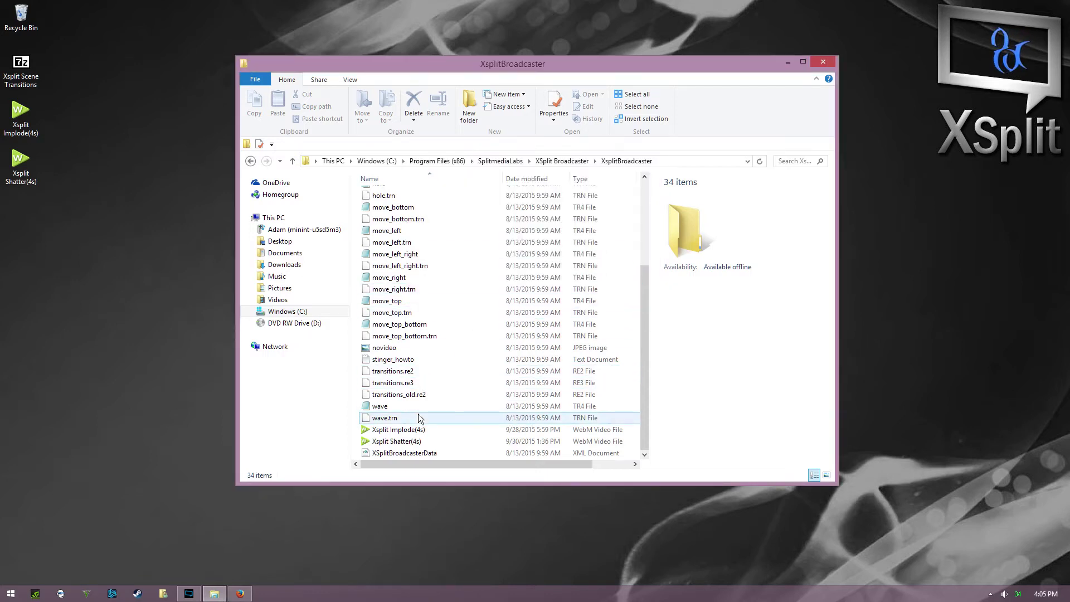
Point out the Xsplit Implode(4s) and Shatter(4s) files, then close the XsplitBroadcaster folder window.
click(411, 432)
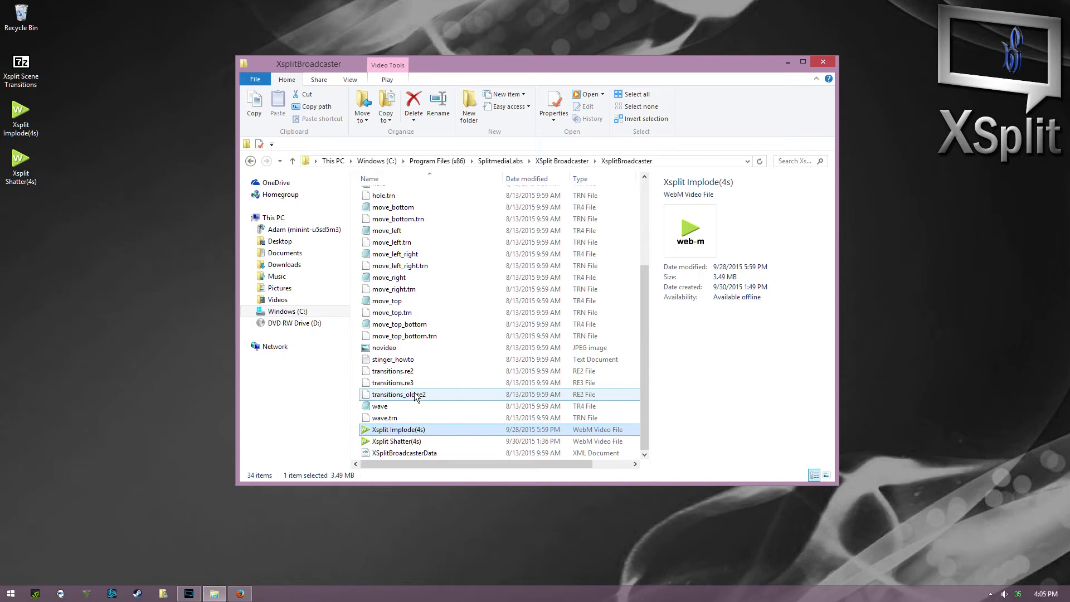
scroll(411, 429, up, 2)
scroll(408, 421, down, 2)
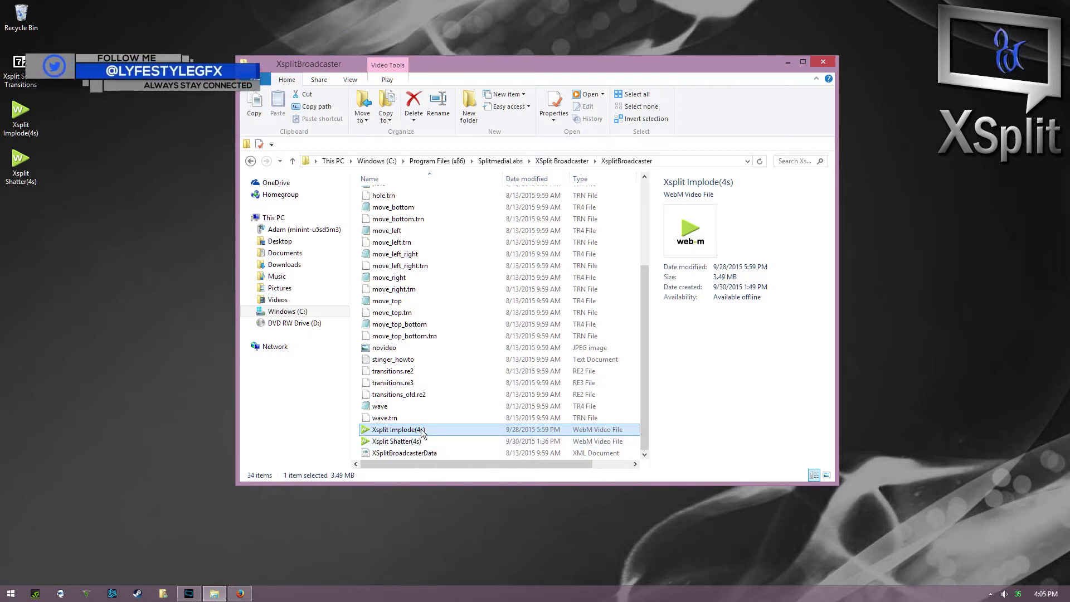
click(421, 441)
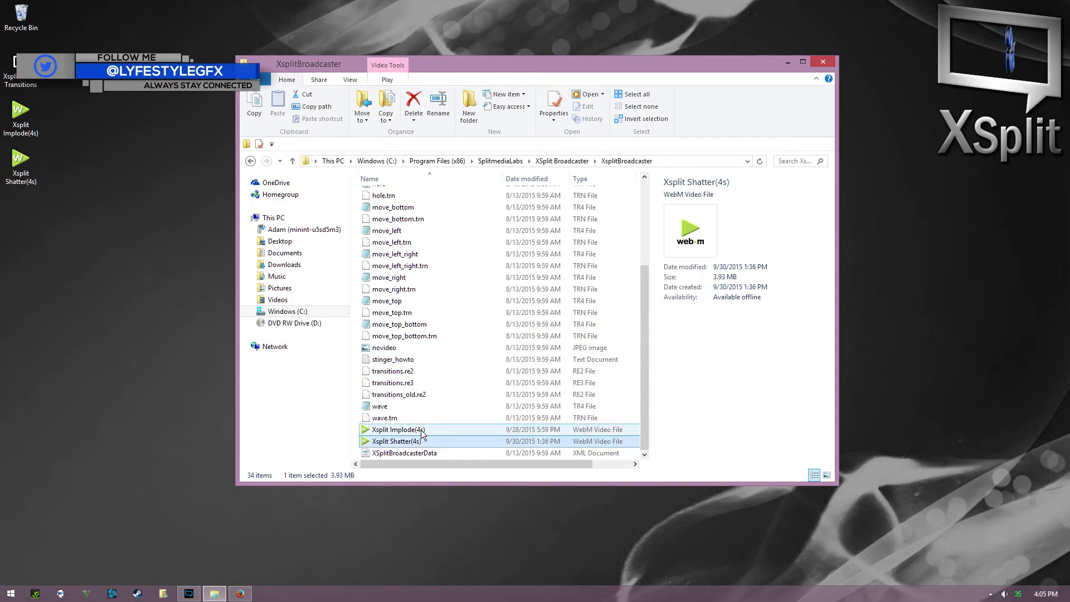
click(422, 433)
click(422, 441)
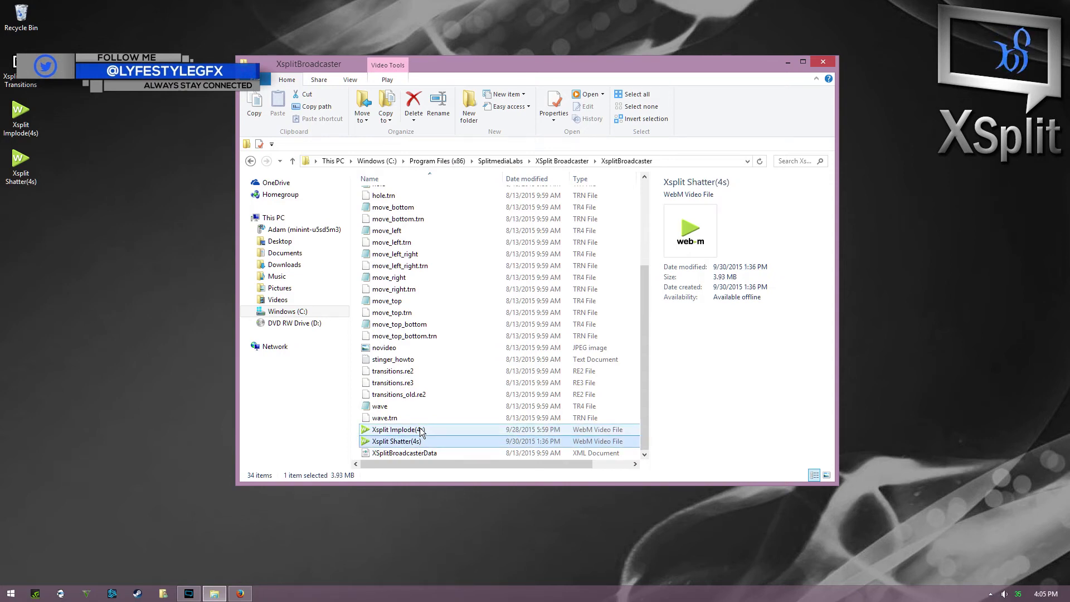
click(421, 433)
click(421, 441)
click(415, 432)
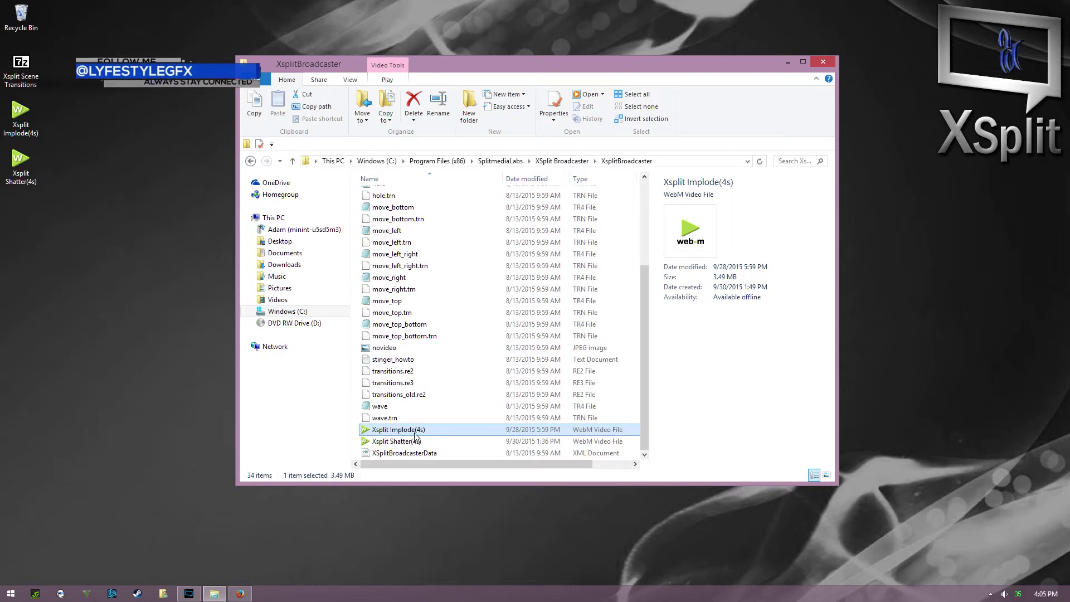
click(421, 441)
click(421, 433)
click(419, 441)
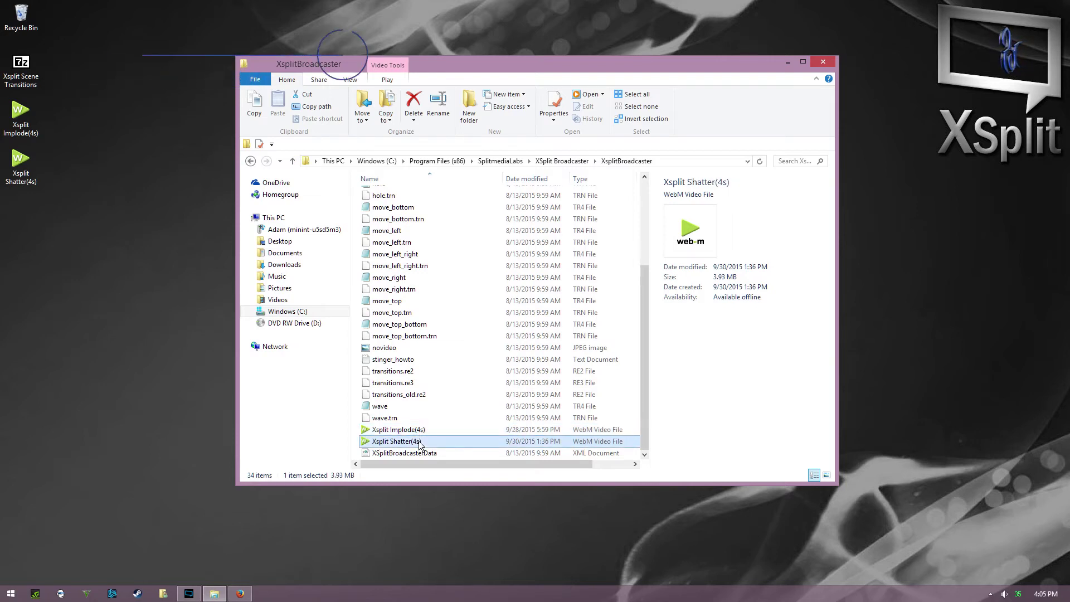
click(416, 433)
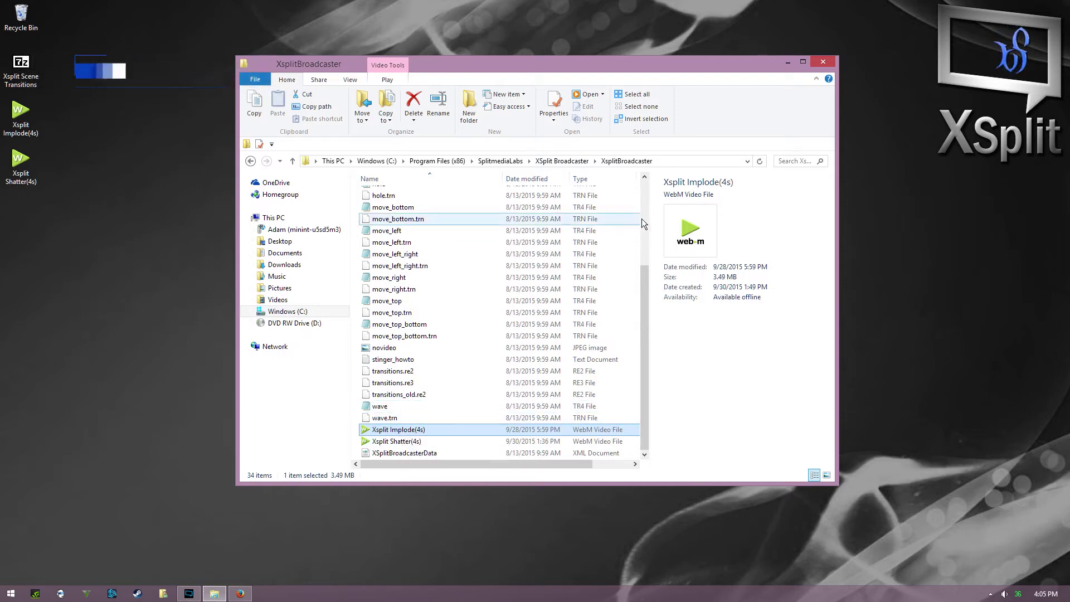
click(823, 64)
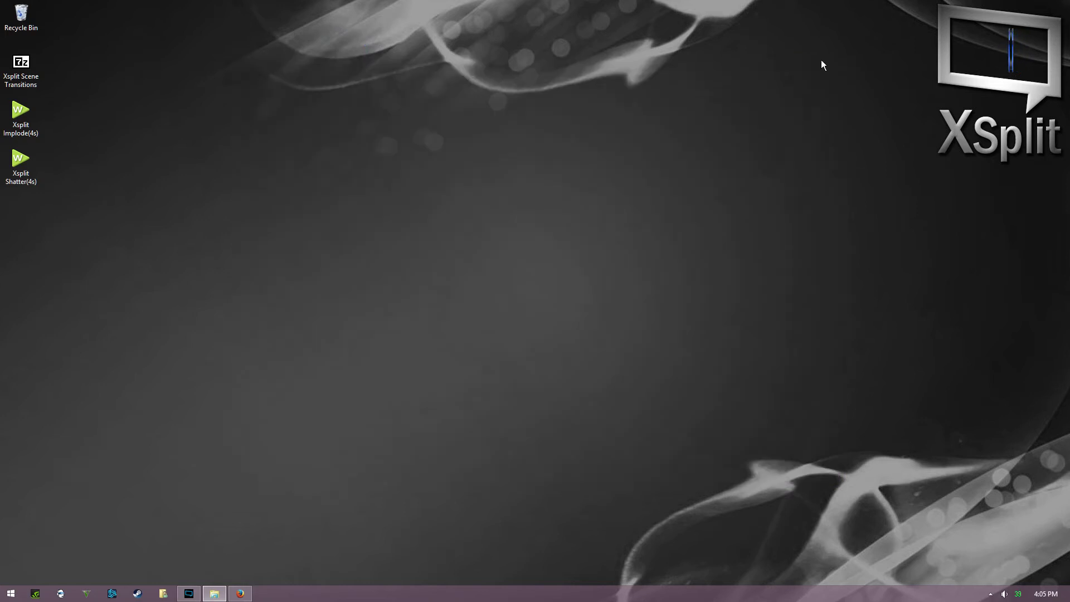
Restore XSplit Broadcaster, then enlarge and move its window up-left for a large Scene 2 preview.
click(189, 594)
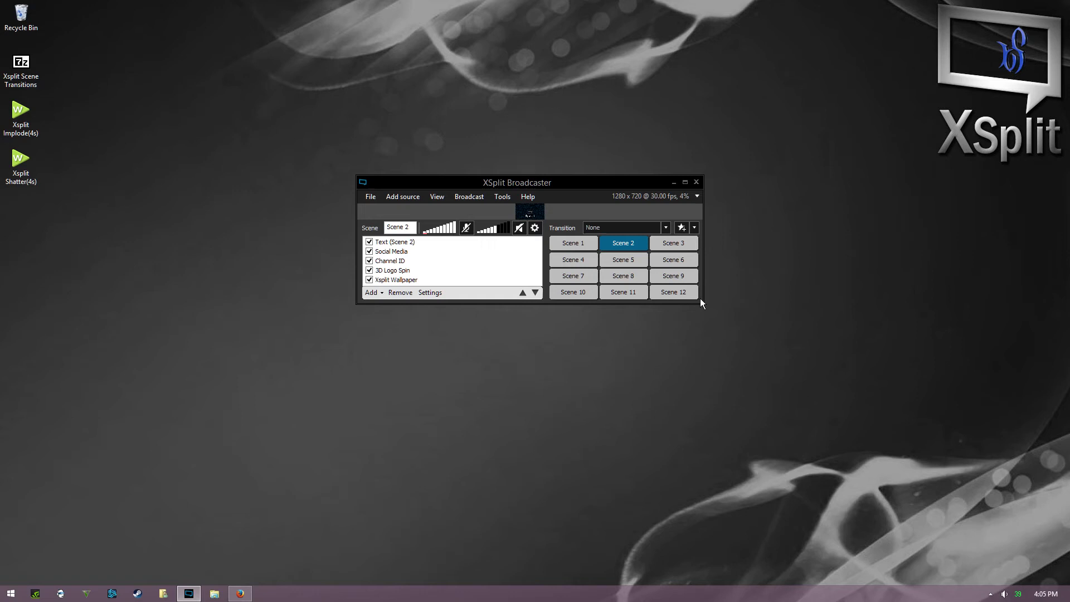
drag(701, 304, 896, 565)
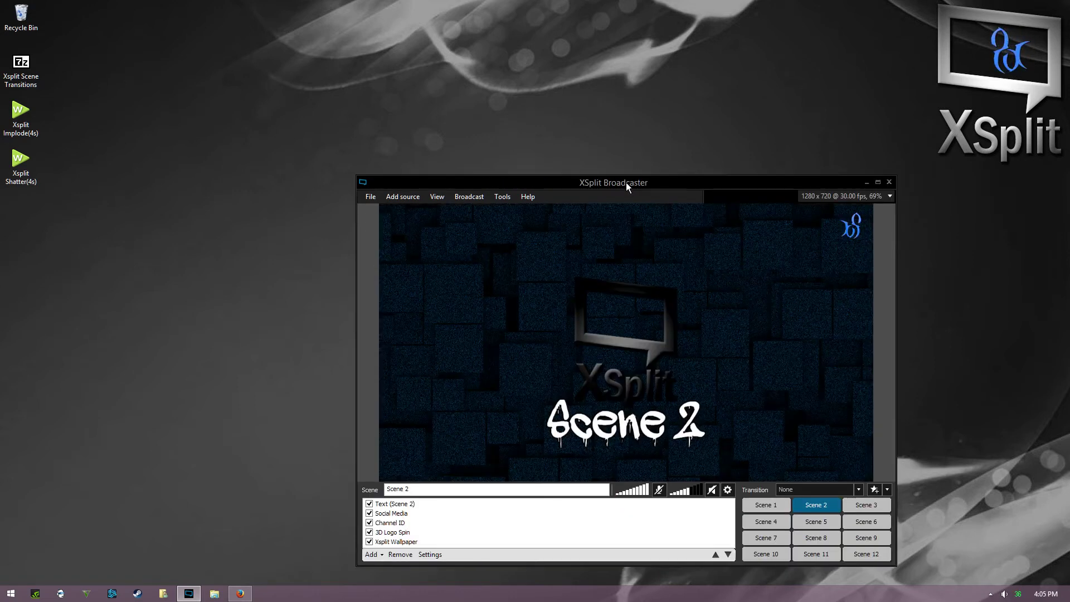
drag(627, 182, 483, 61)
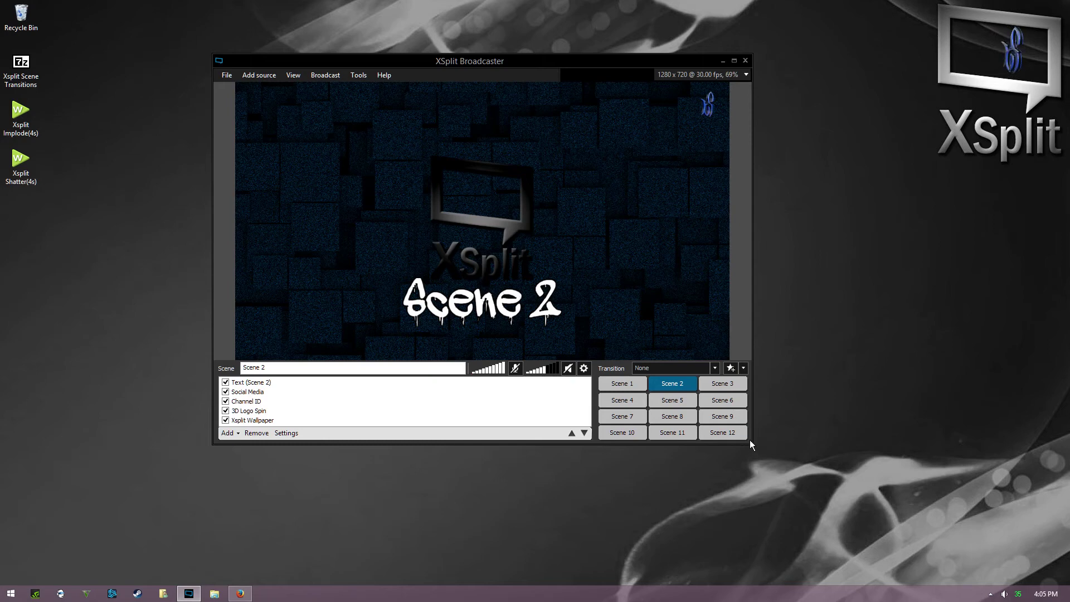
drag(751, 450, 816, 547)
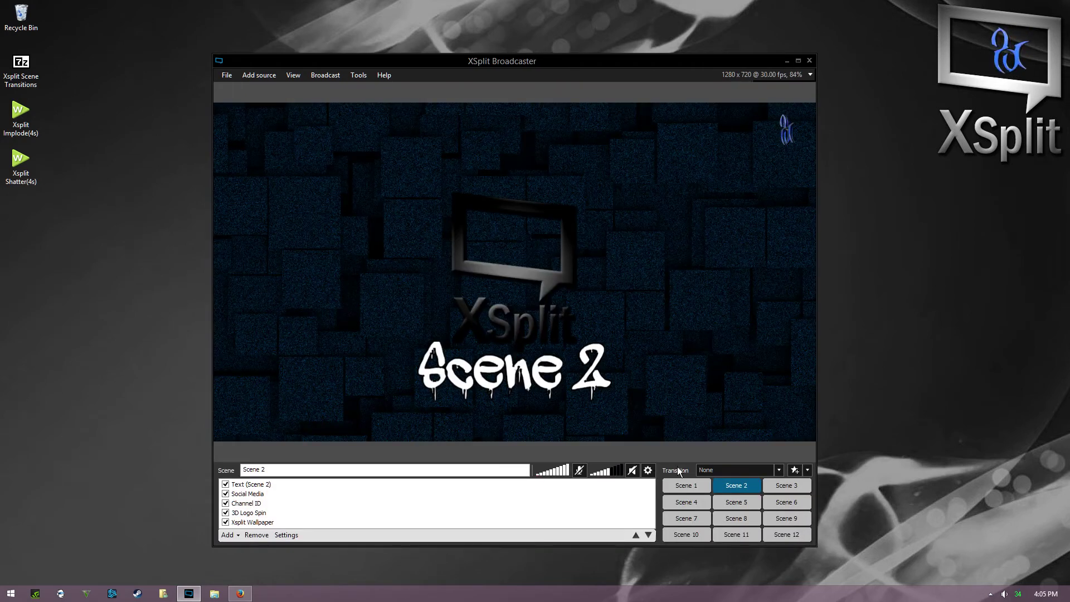
click(291, 76)
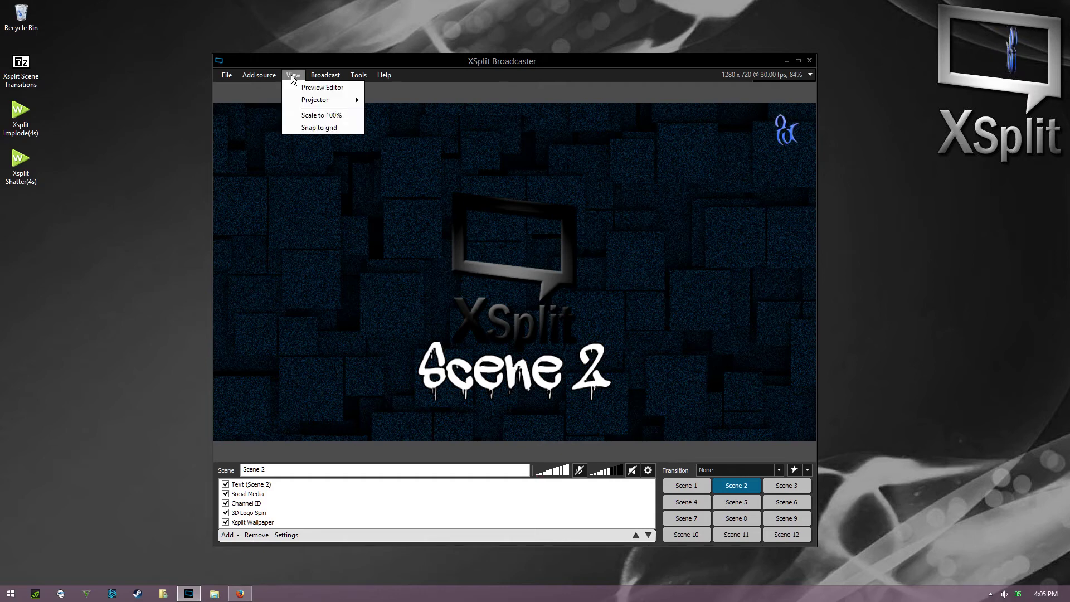
click(291, 75)
click(291, 75)
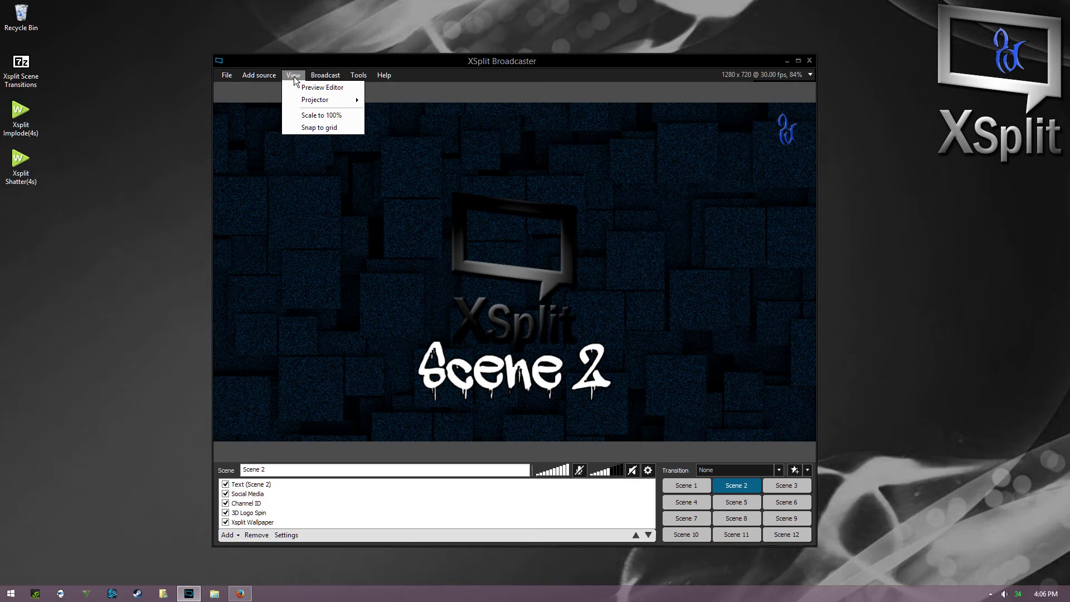
click(294, 73)
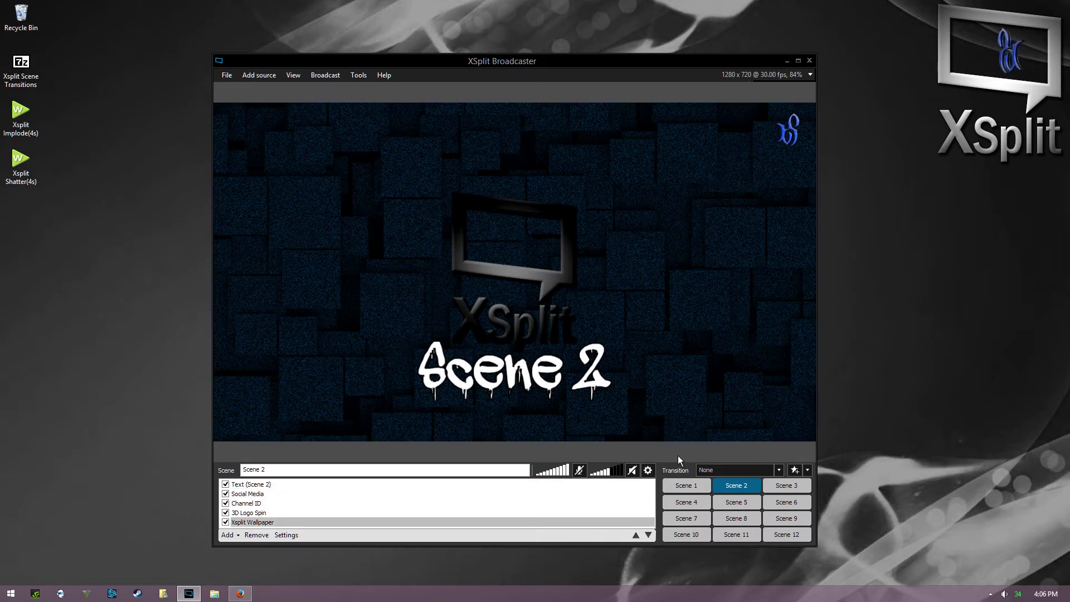
From Scene 1, set the transition to Xsplit Implode(4s) and play it by switching to Scene 2.
click(713, 469)
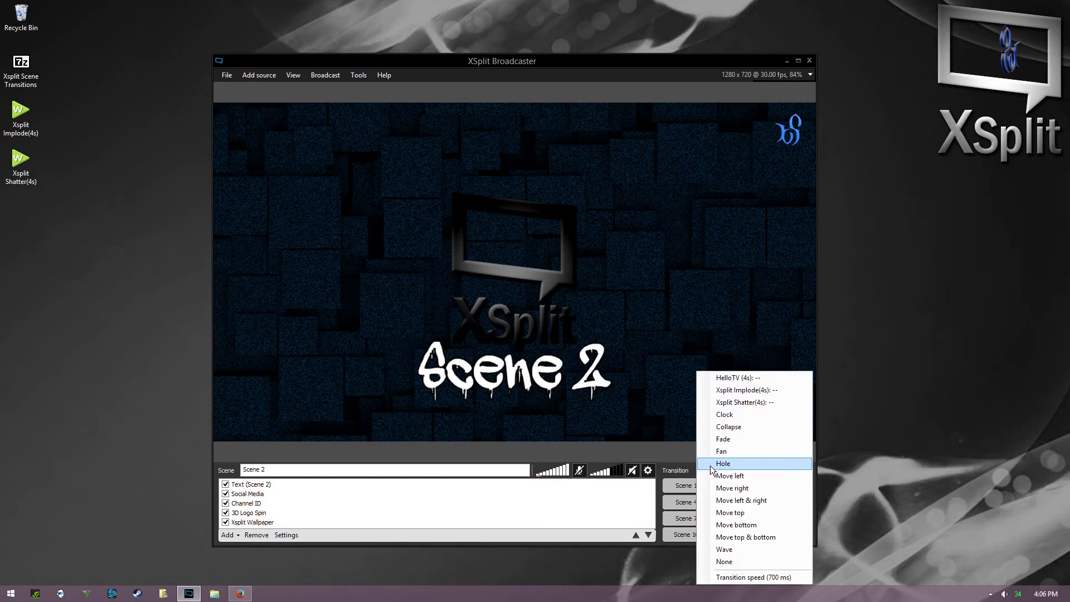
click(684, 469)
click(690, 486)
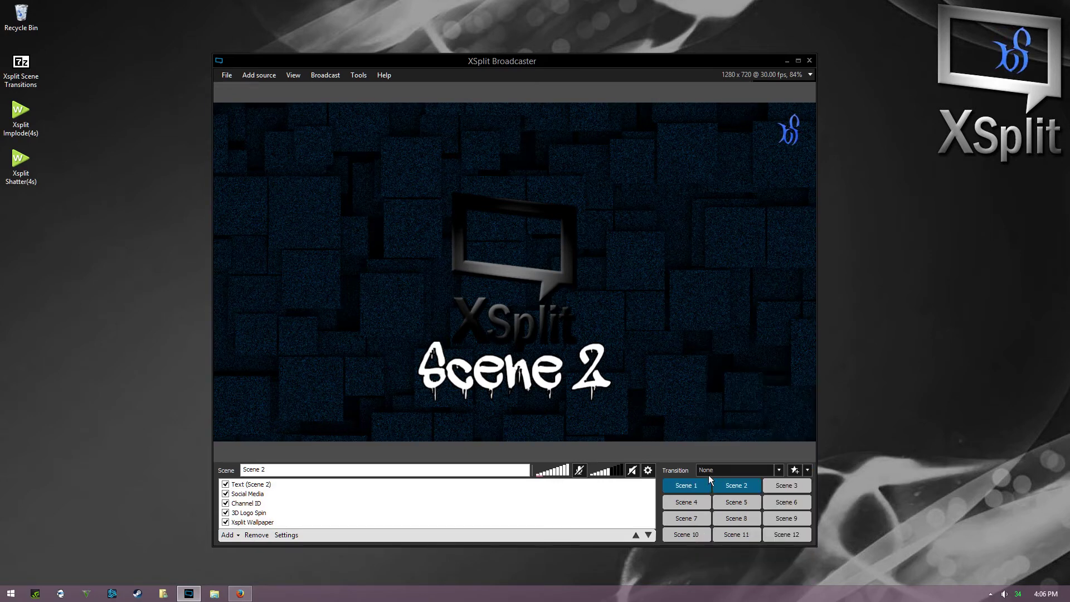
click(713, 470)
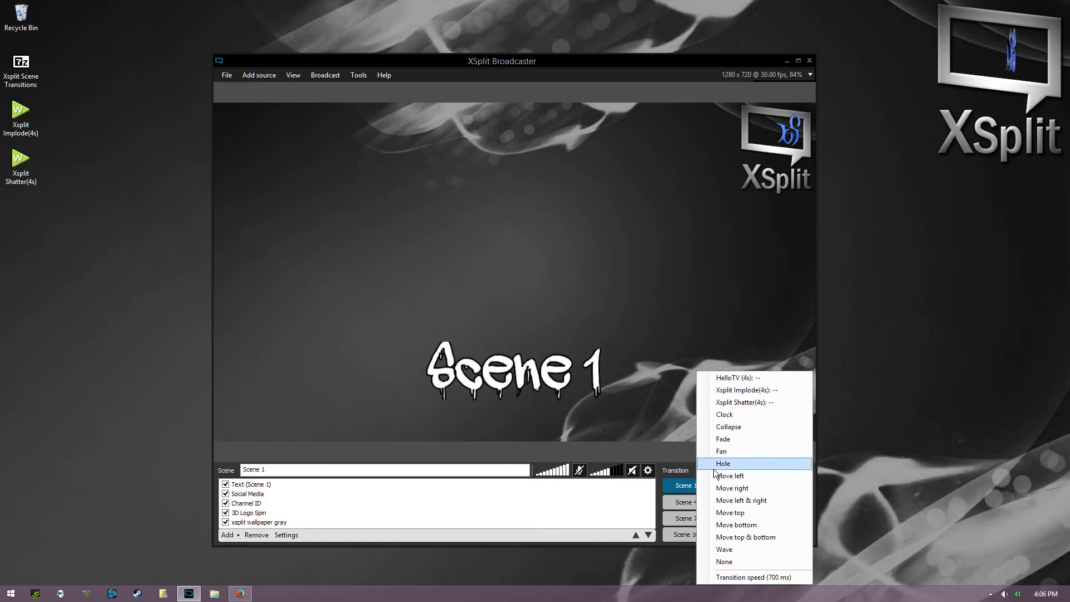
click(731, 394)
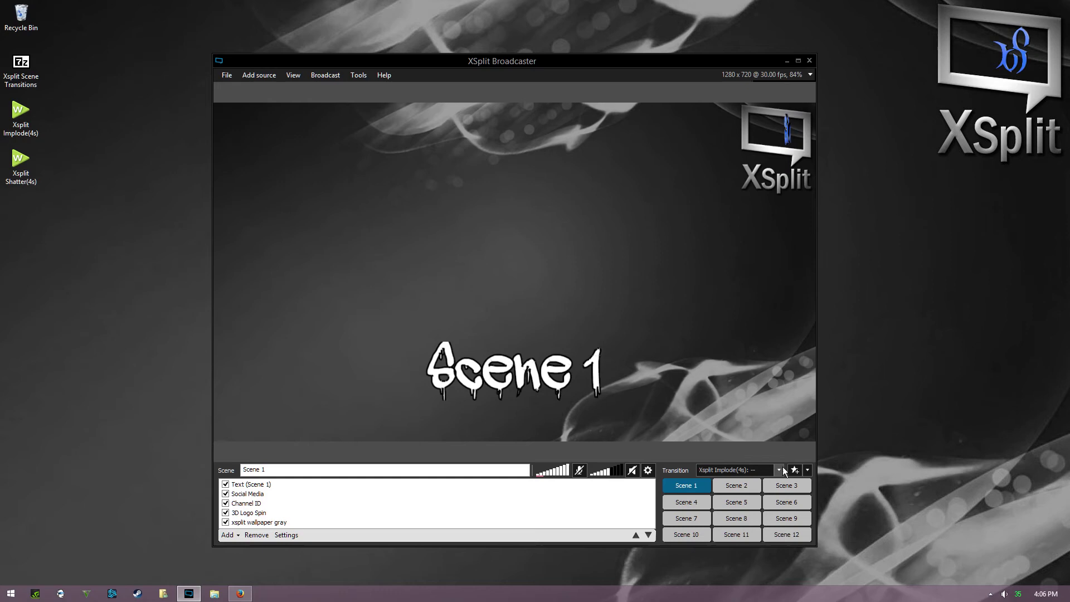
click(737, 489)
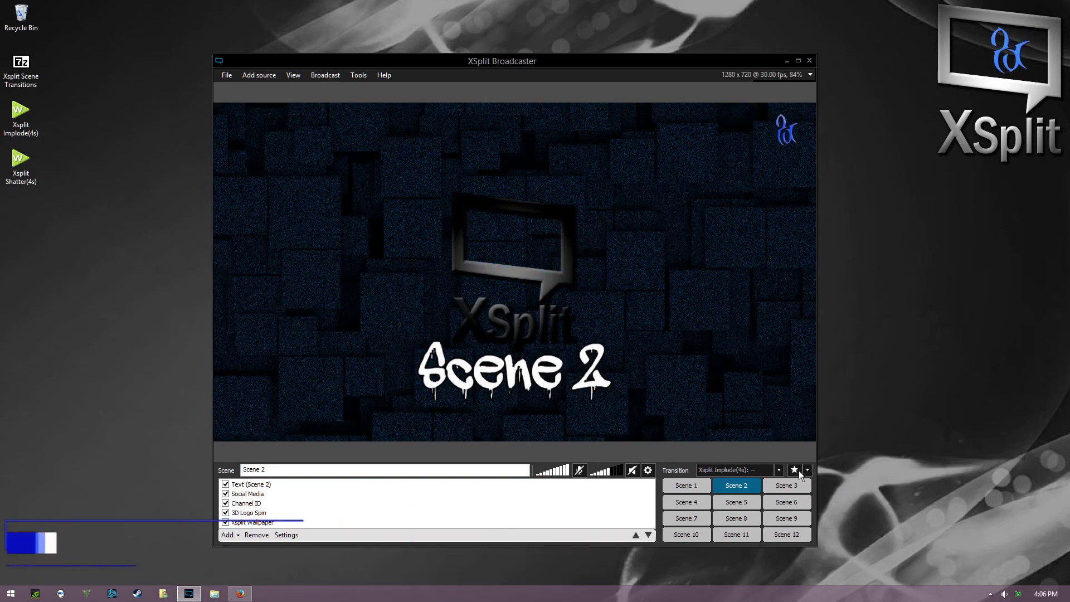
Set the scene transition to Xsplit Shatter(4s).
click(809, 471)
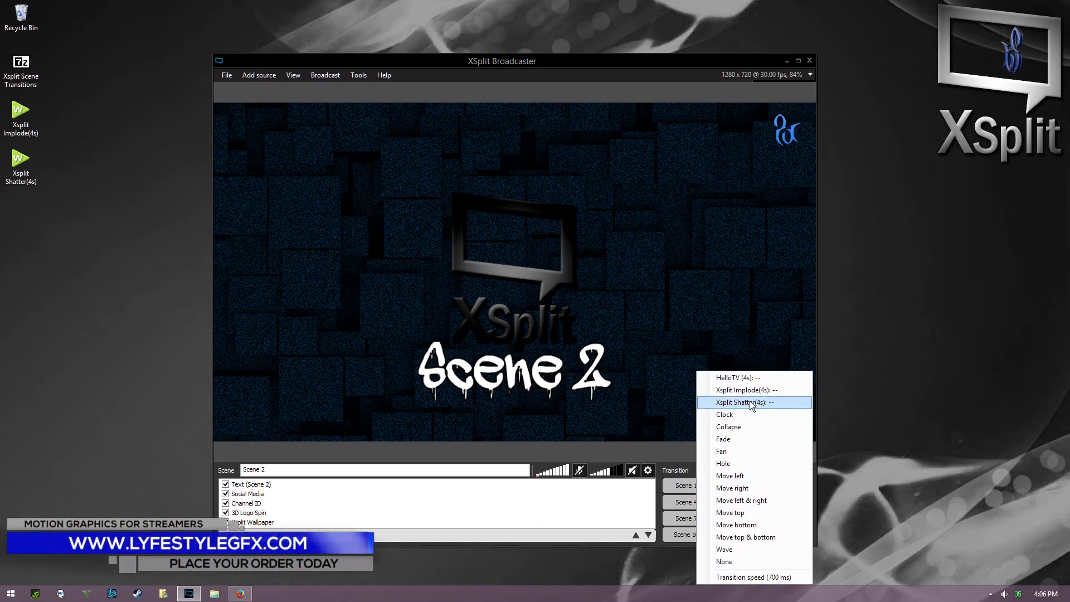
click(751, 401)
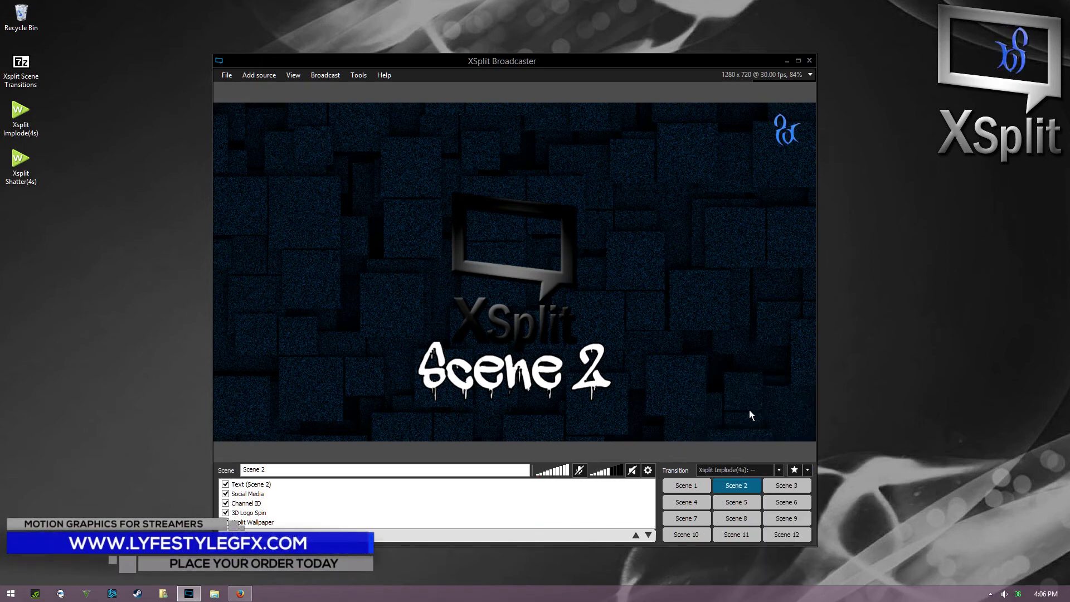
click(808, 471)
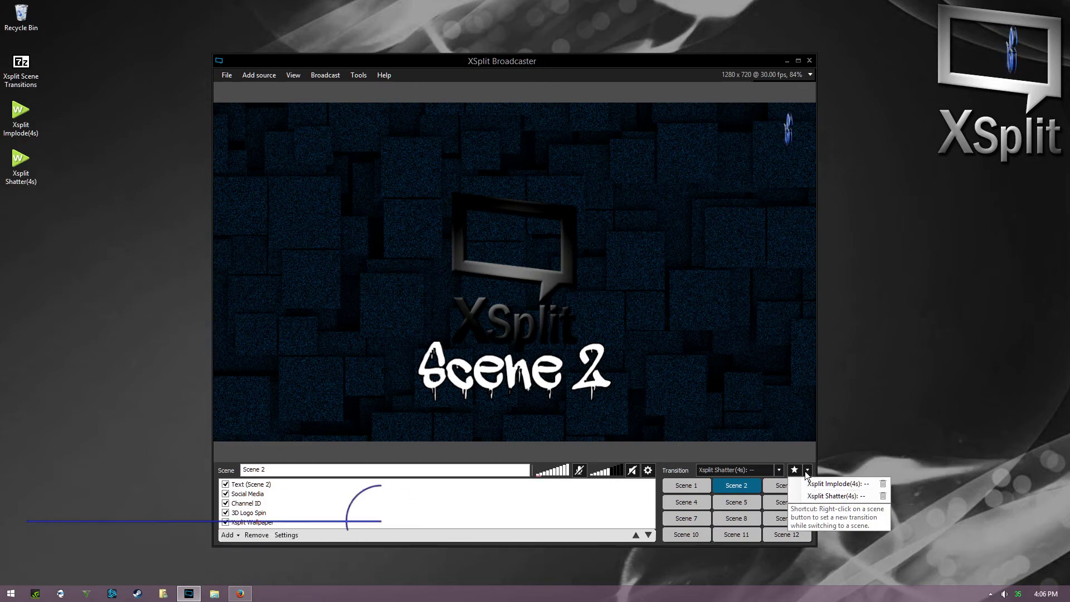
Play the Shatter transition by switching through Scene 1, Scene 2 and Scene 3.
click(704, 486)
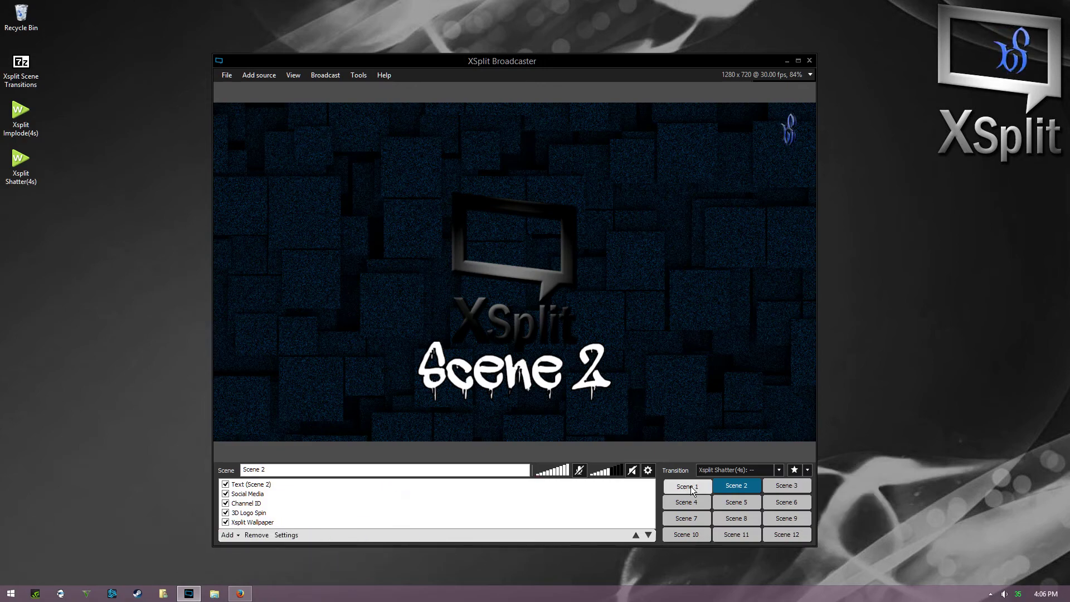
click(808, 471)
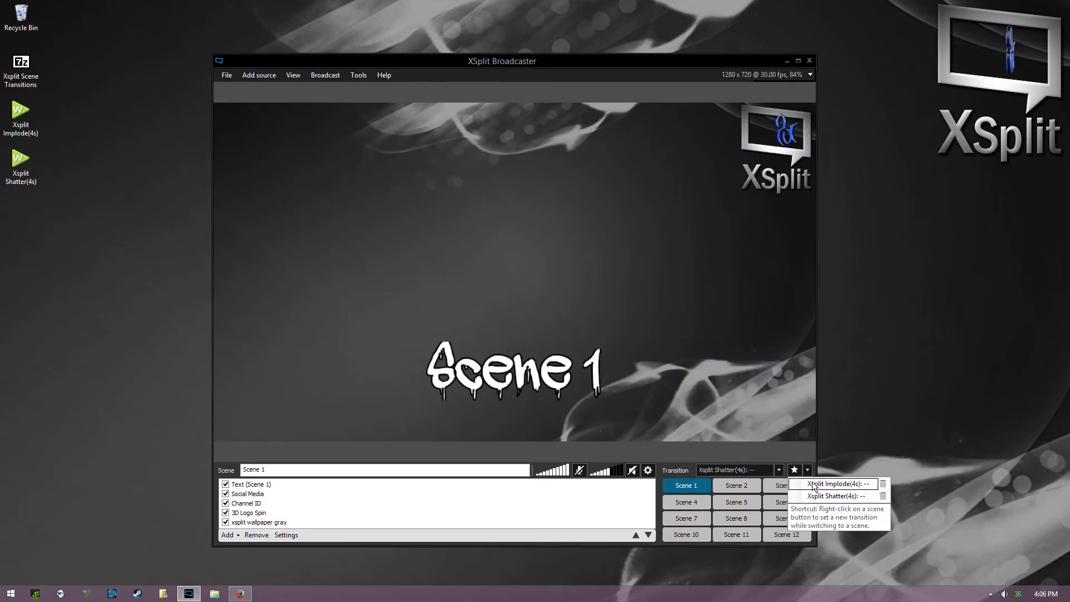
click(811, 496)
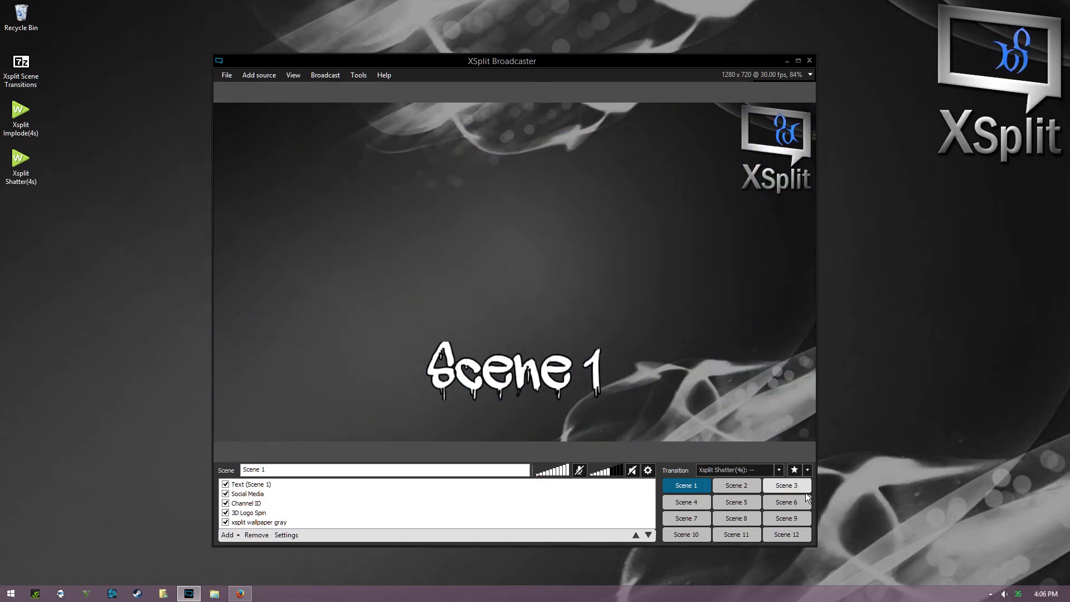
click(740, 488)
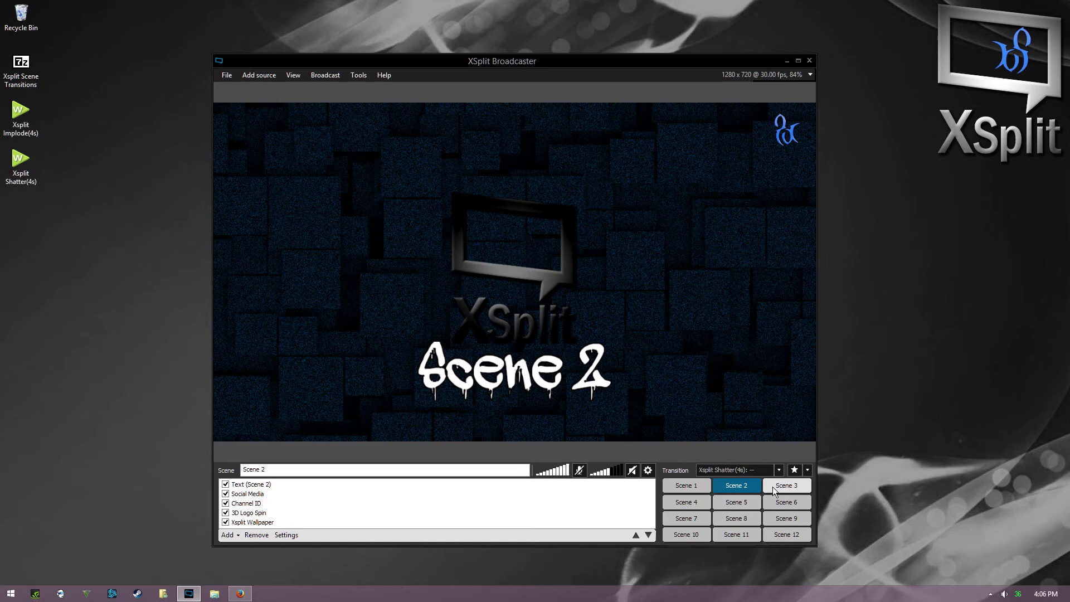
click(774, 489)
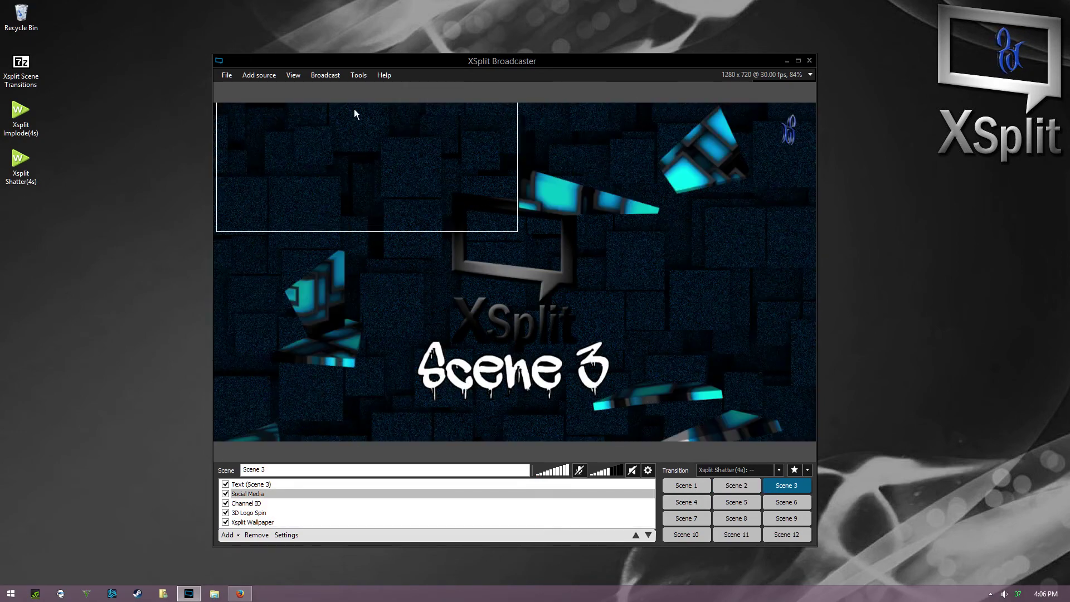
In General settings, enable Optimize Scene Transition, keep SHIFT hover thumbnail preview, and confirm with OK.
click(353, 72)
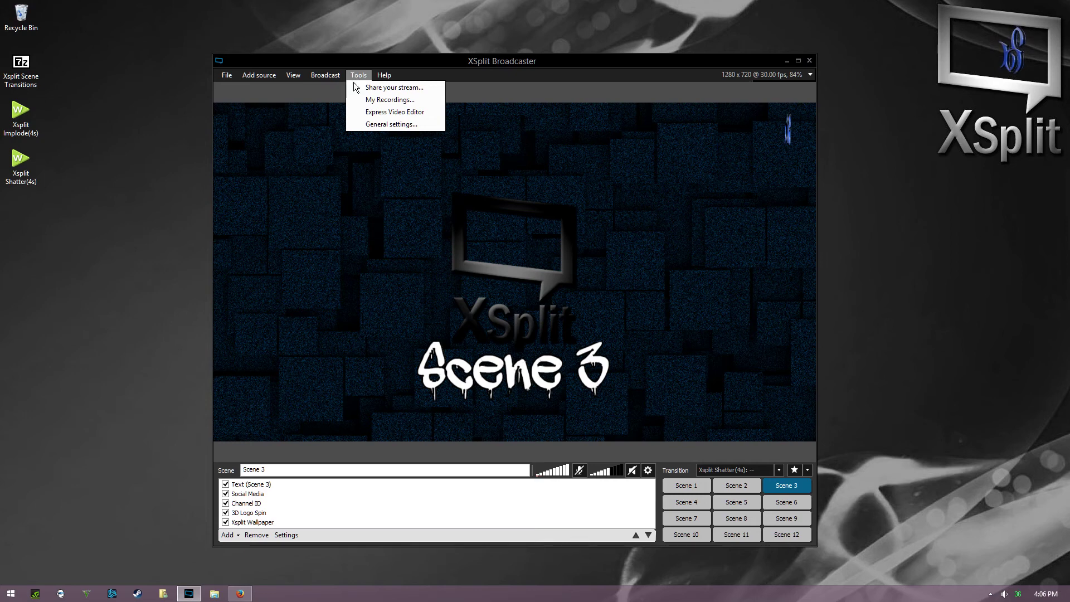
click(365, 126)
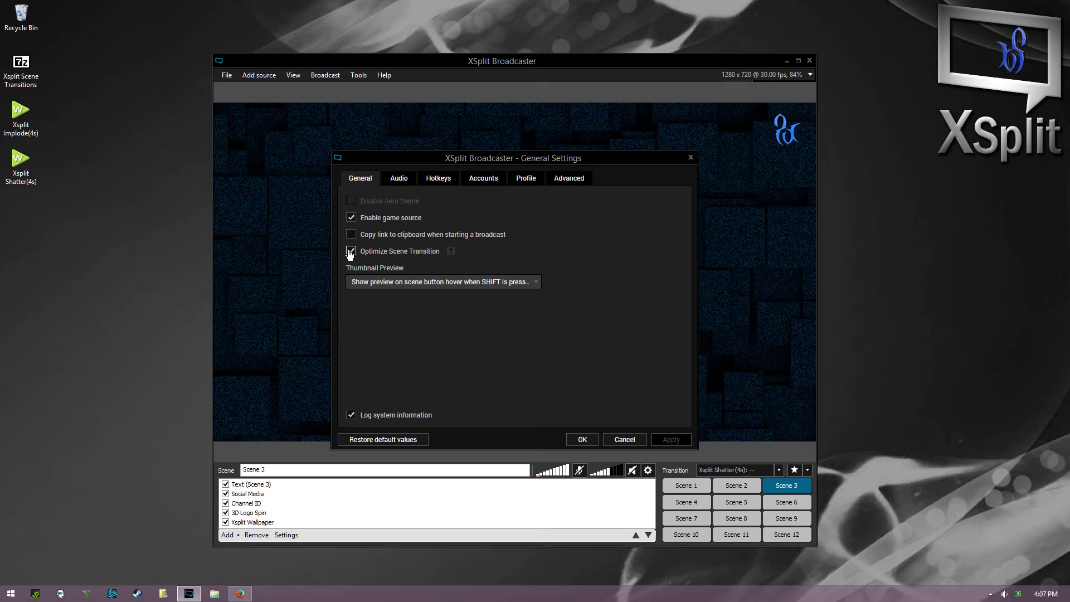
click(375, 283)
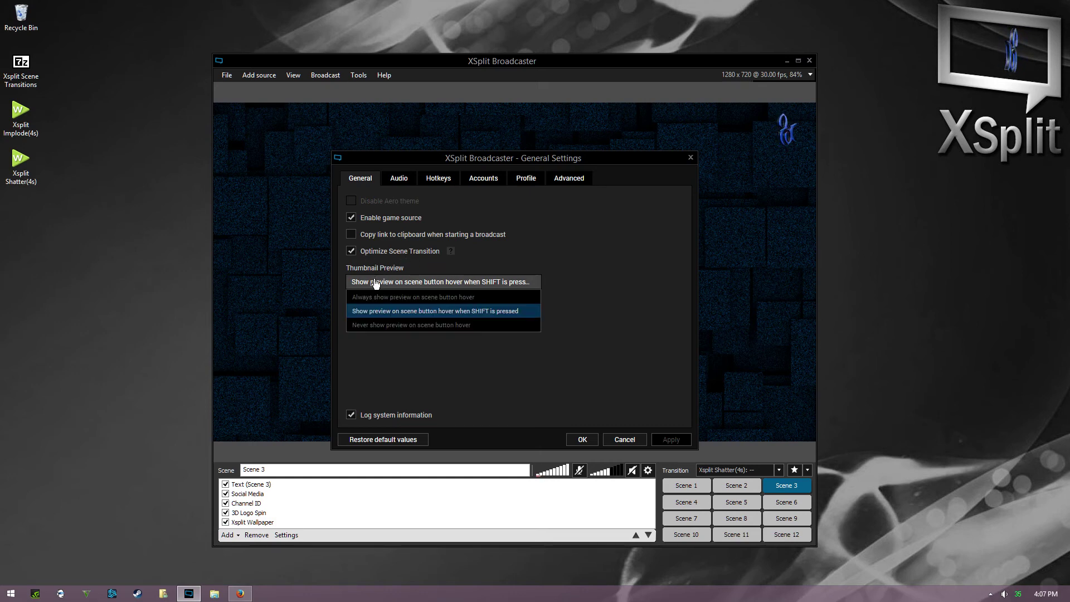
click(375, 283)
click(375, 283)
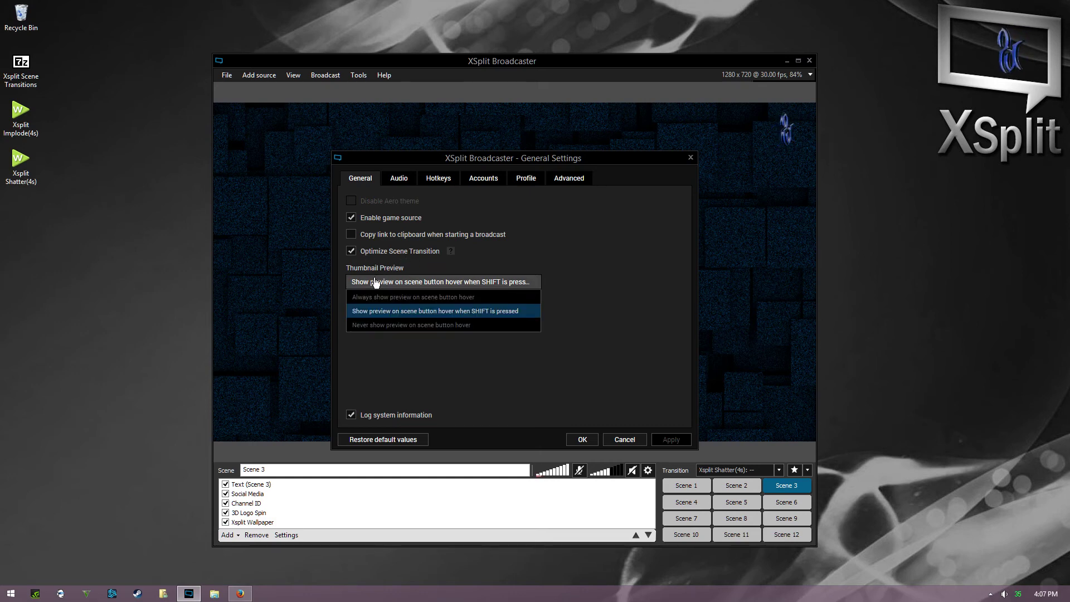
click(385, 312)
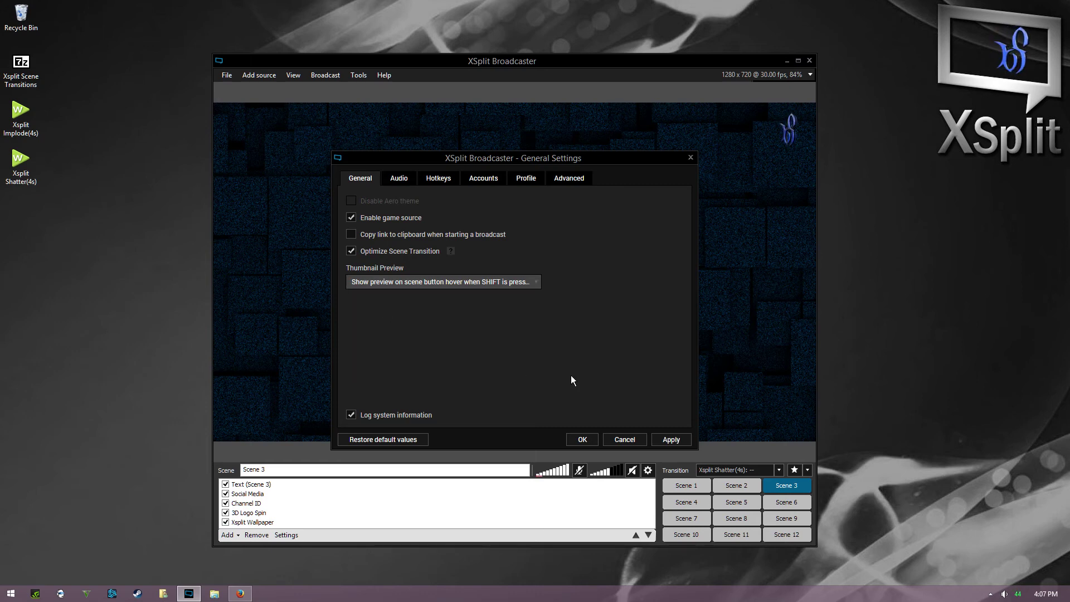
click(573, 443)
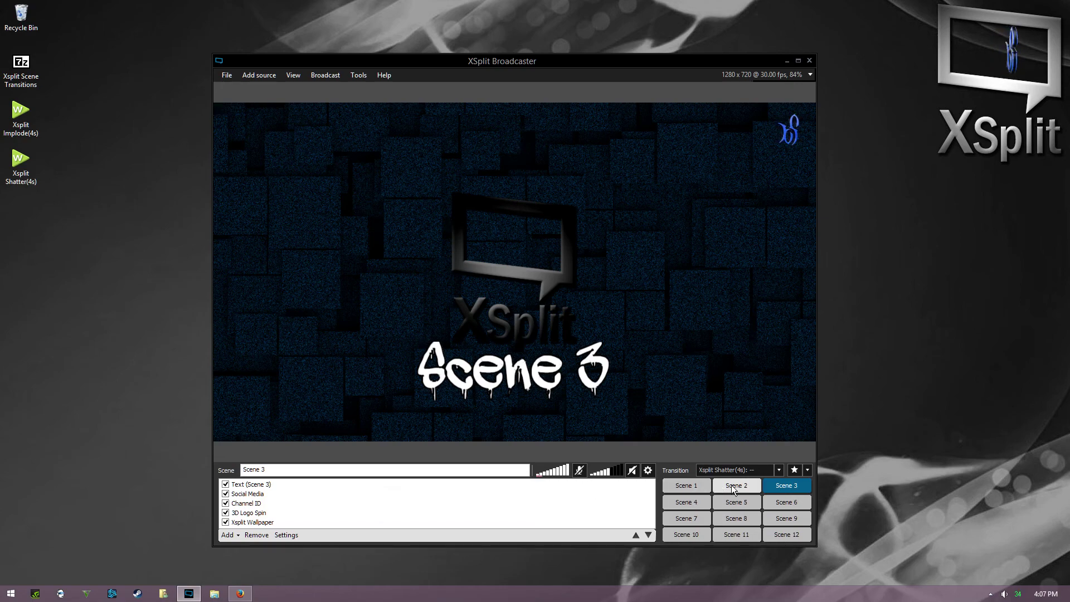
Watch the Shatter transition play across Scene 1 → Scene 2 → Scene 1 → Scene 2.
click(698, 486)
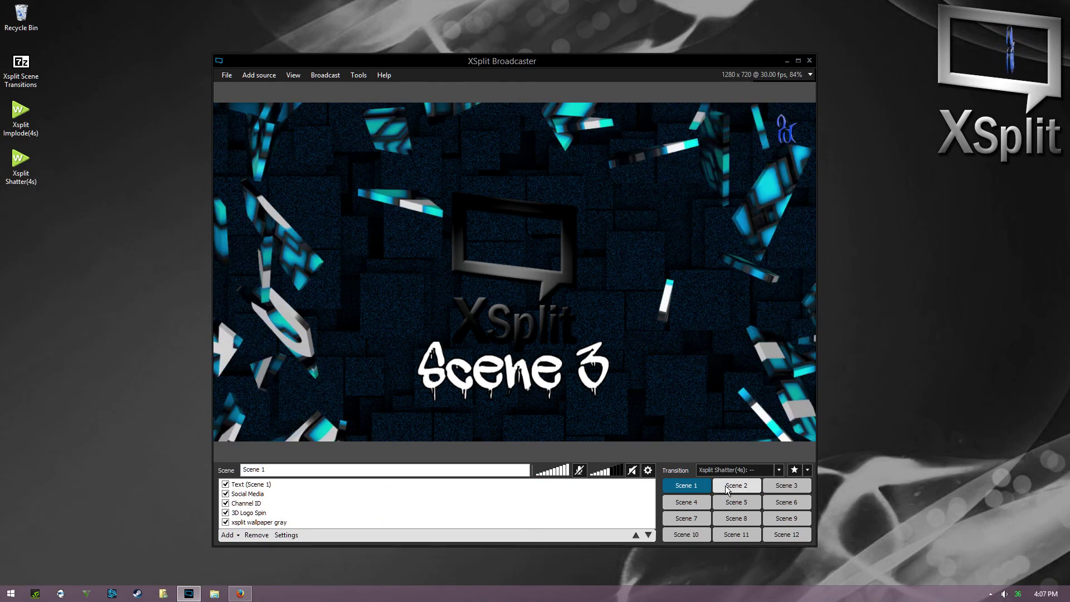
mouse_move(727, 486)
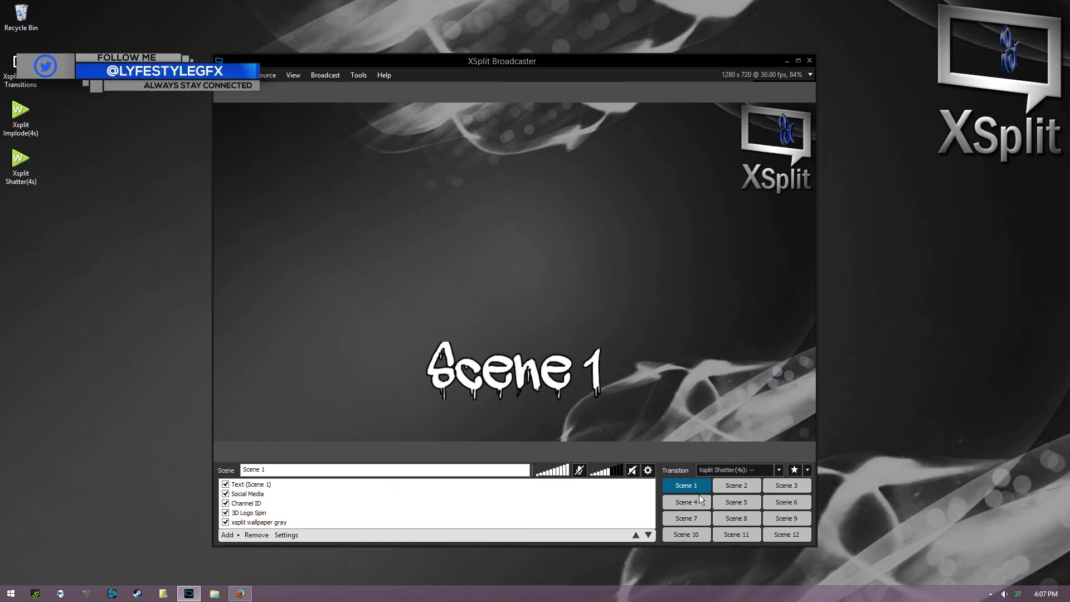
mouse_move(690, 499)
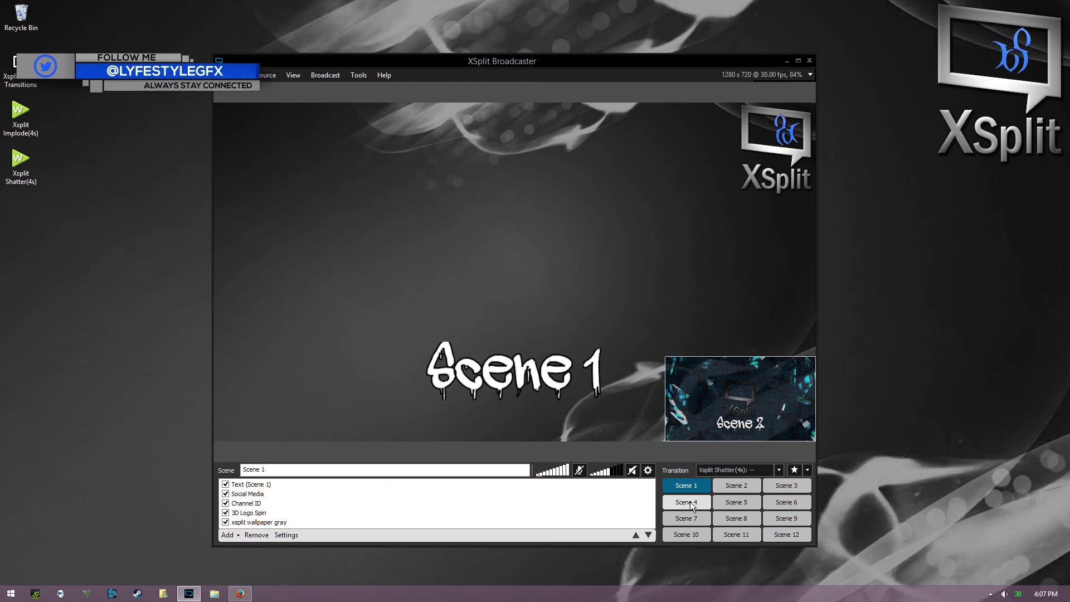
click(728, 488)
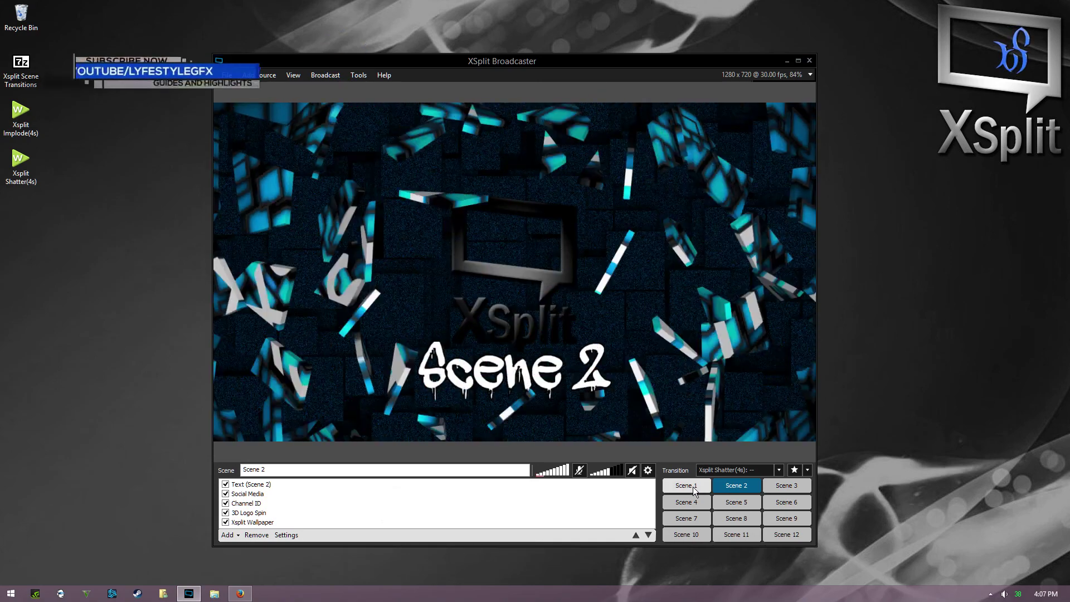
click(693, 488)
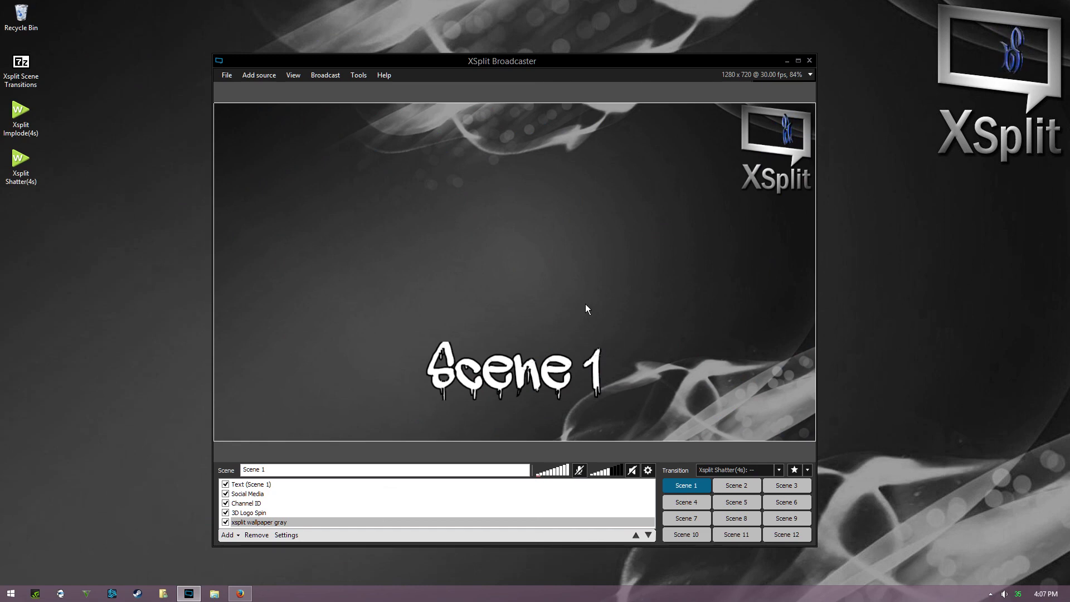
click(734, 488)
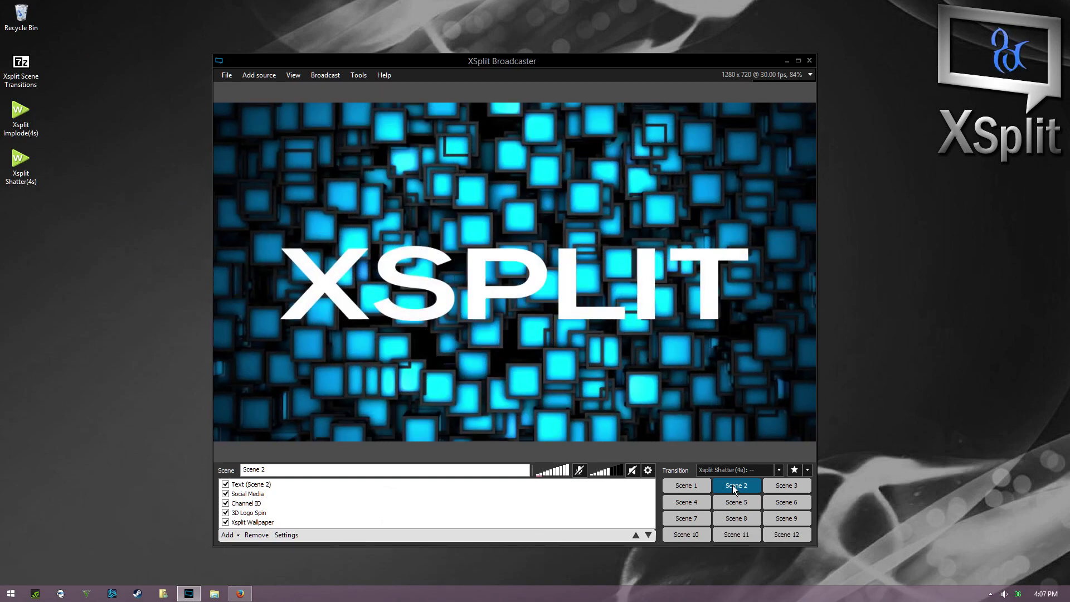